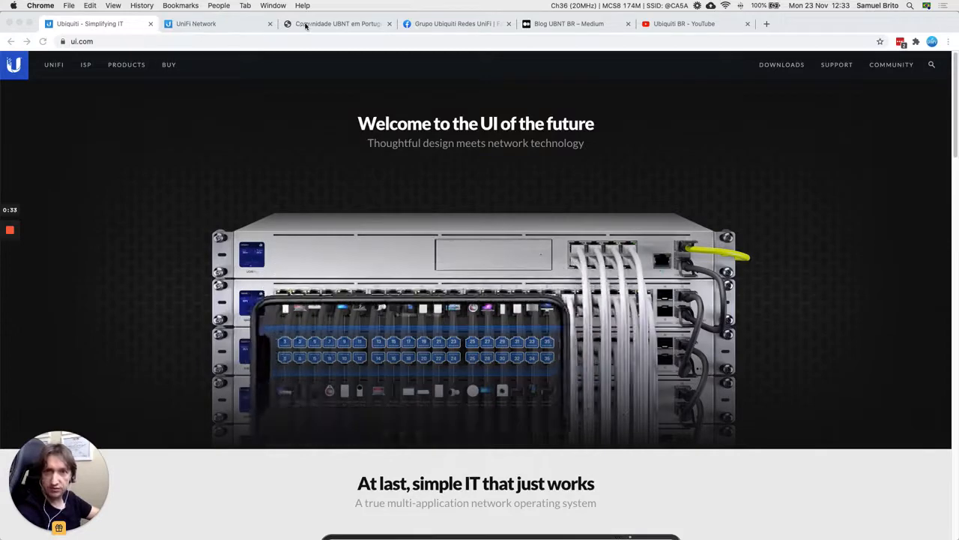
# Step: View the UBNT Portuguese community forum, then close the forum, Facebook group and Medium blog pages
pyautogui.click(317, 24)
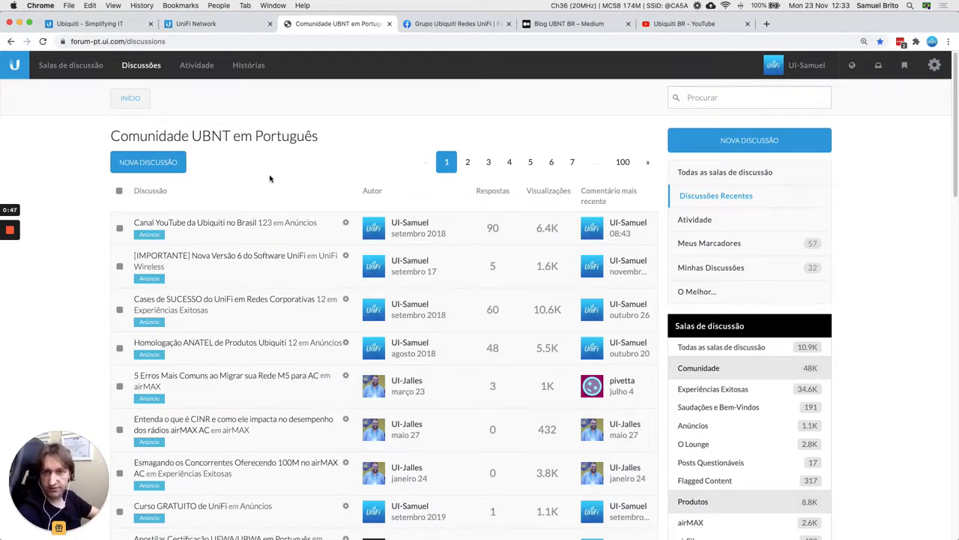
pyautogui.click(390, 23)
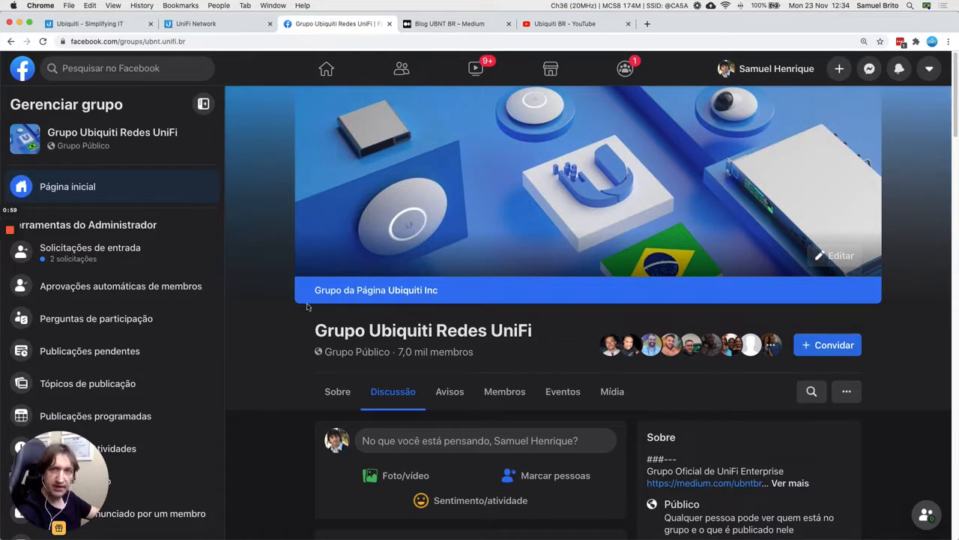
pyautogui.click(389, 24)
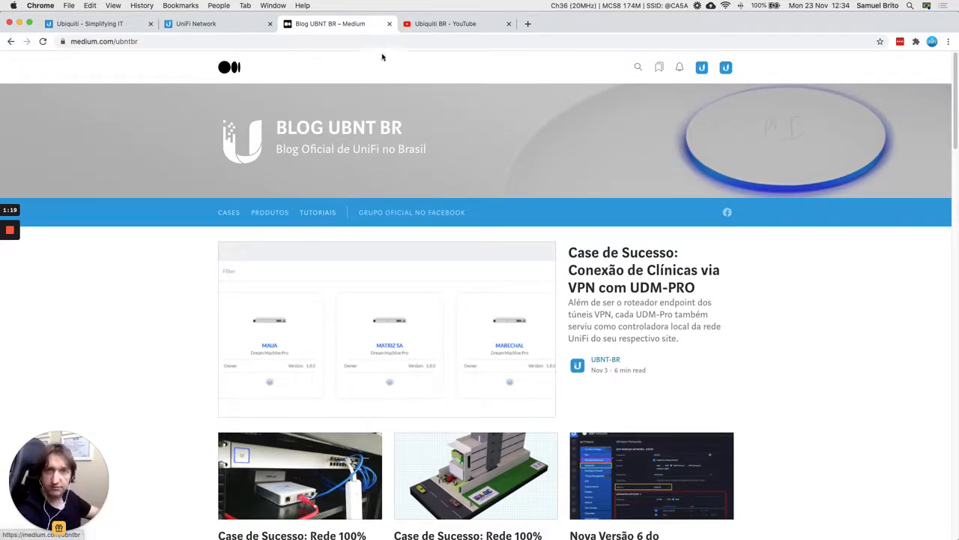
pyautogui.press('super+w')
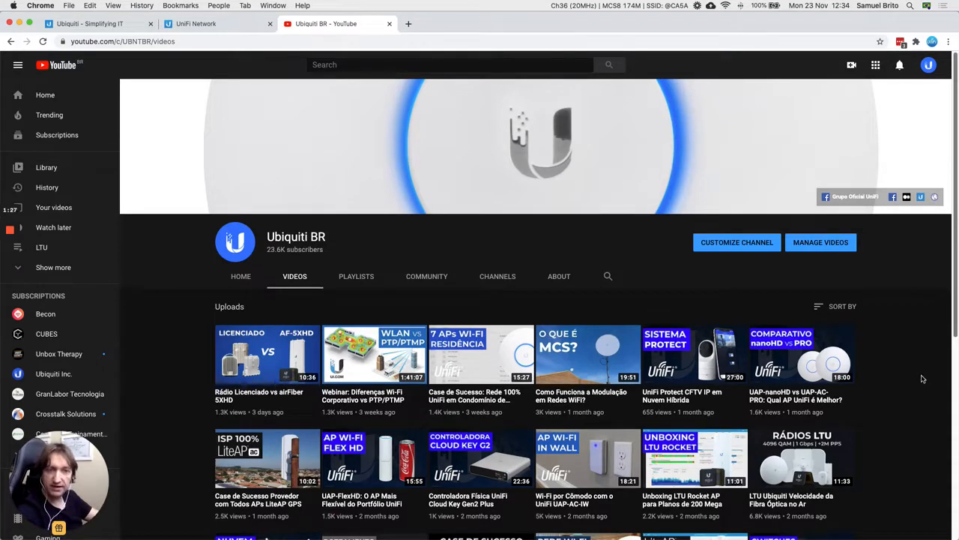
# Step: Look through the uploads on the Ubiquiti BR channel, then close the YouTube and ui.com pages
pyautogui.scroll(-2, 914, 367)
pyautogui.scroll(-1, 907, 382)
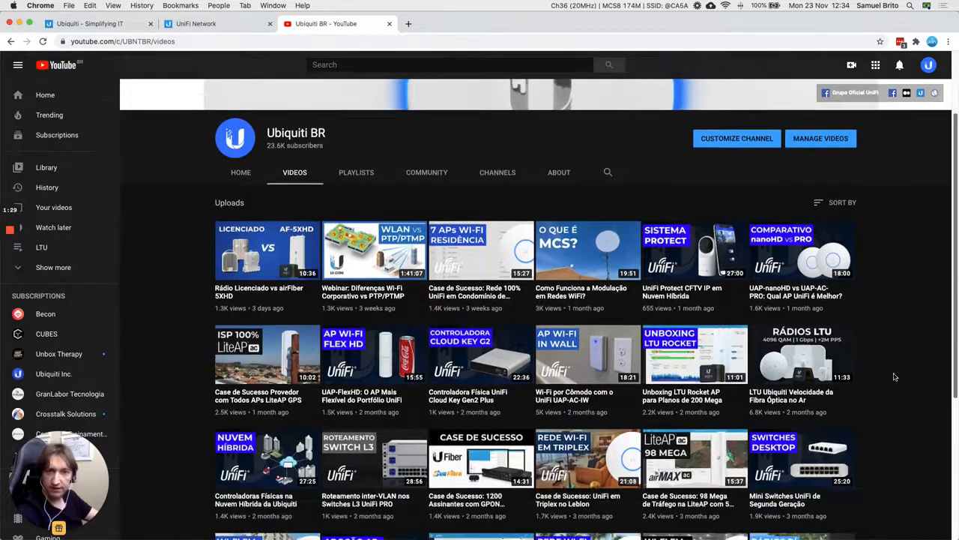
pyautogui.scroll(2, 900, 381)
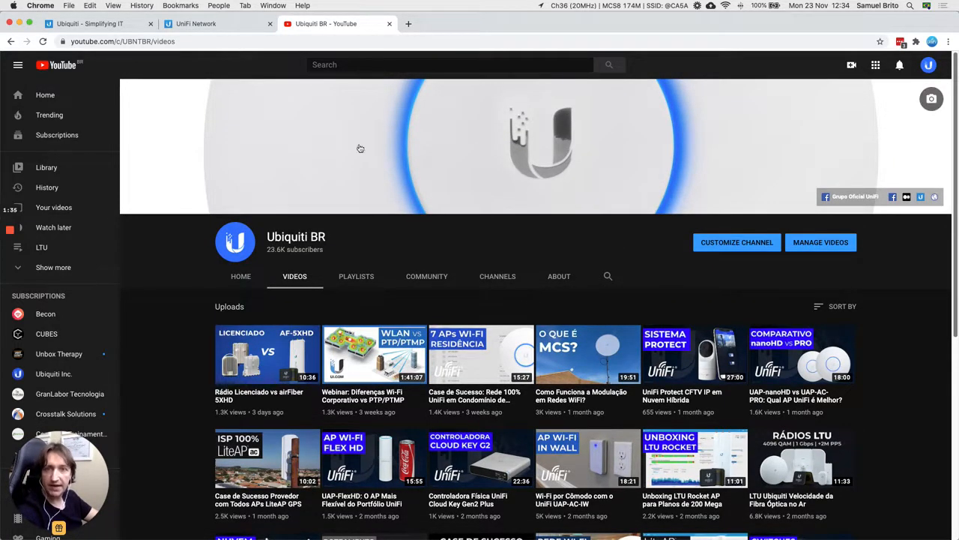
pyautogui.press('super+w')
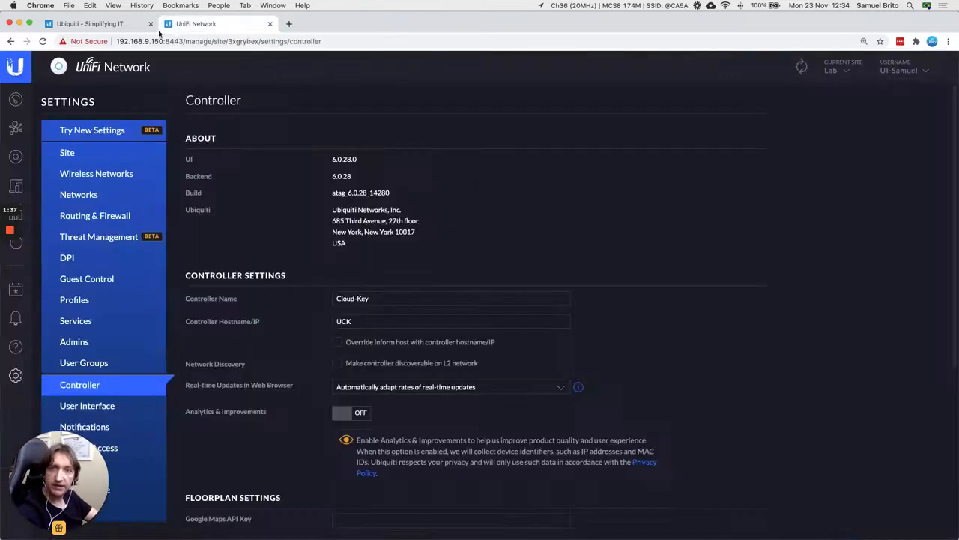
pyautogui.click(150, 25)
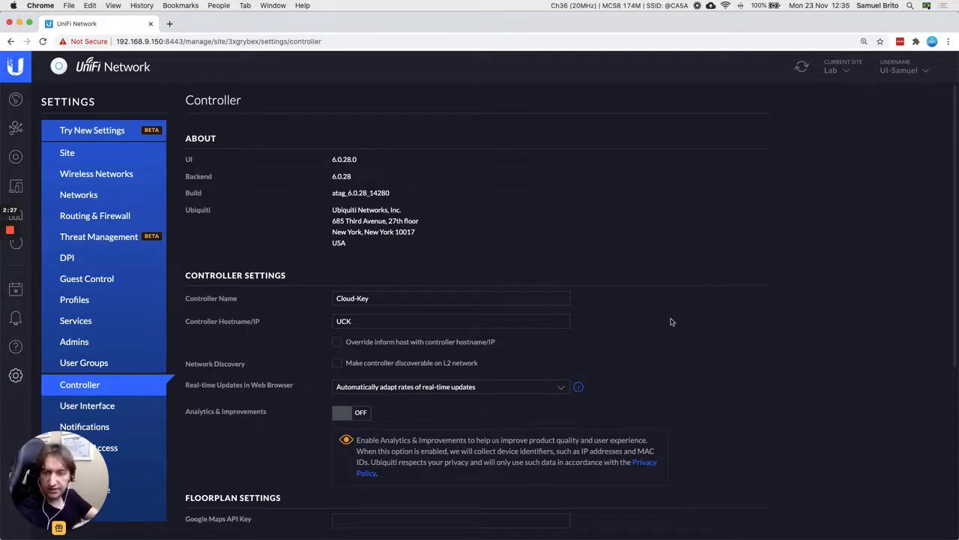
# Step: Open the site's device list and examine the wireless access points, their status and their WLAN columns
pyautogui.moveTo(75, 480); pyautogui.dragTo(898, 143)
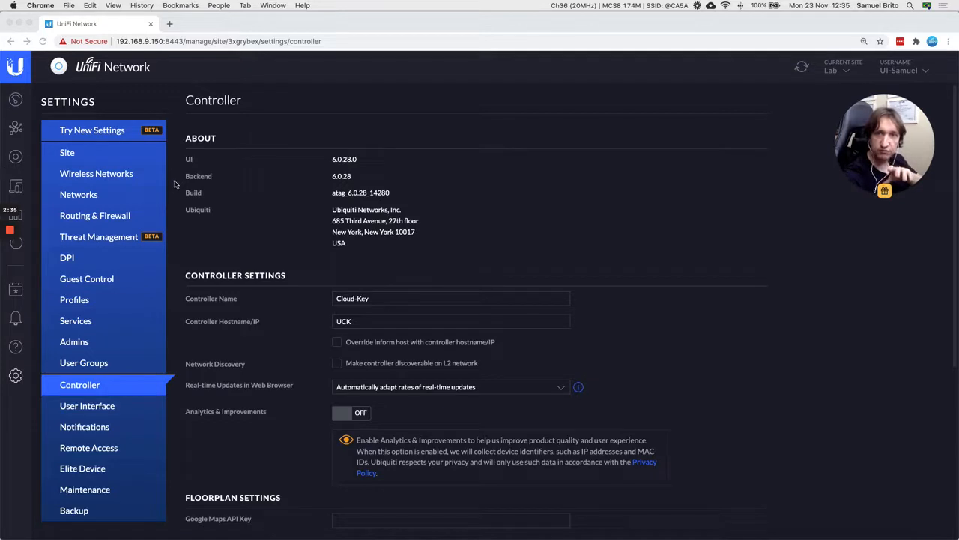
pyautogui.click(189, 234)
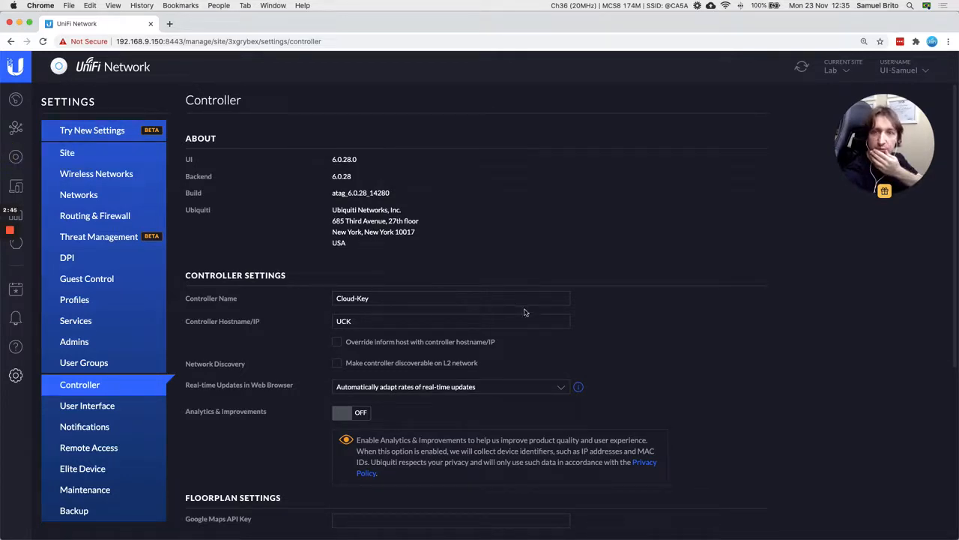
pyautogui.click(16, 159)
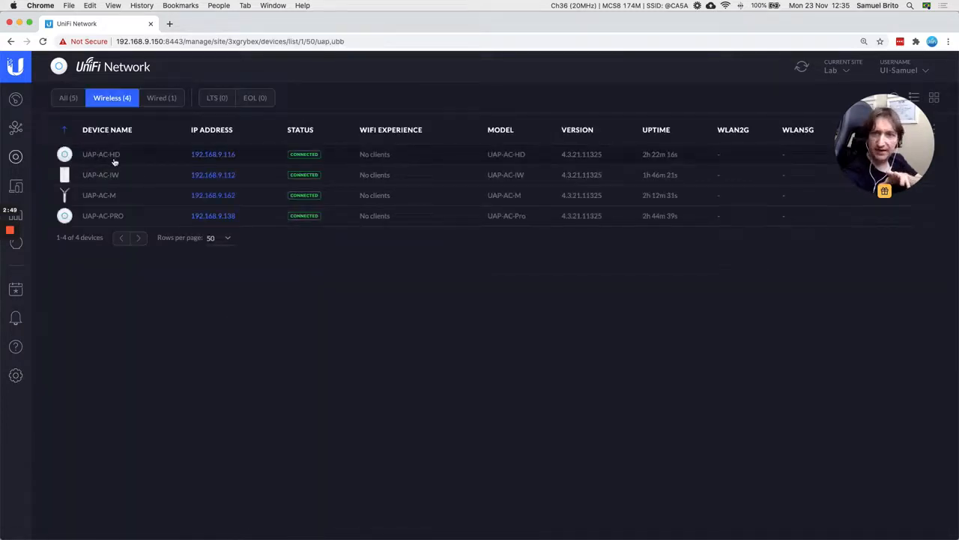
pyautogui.moveTo(124, 217)
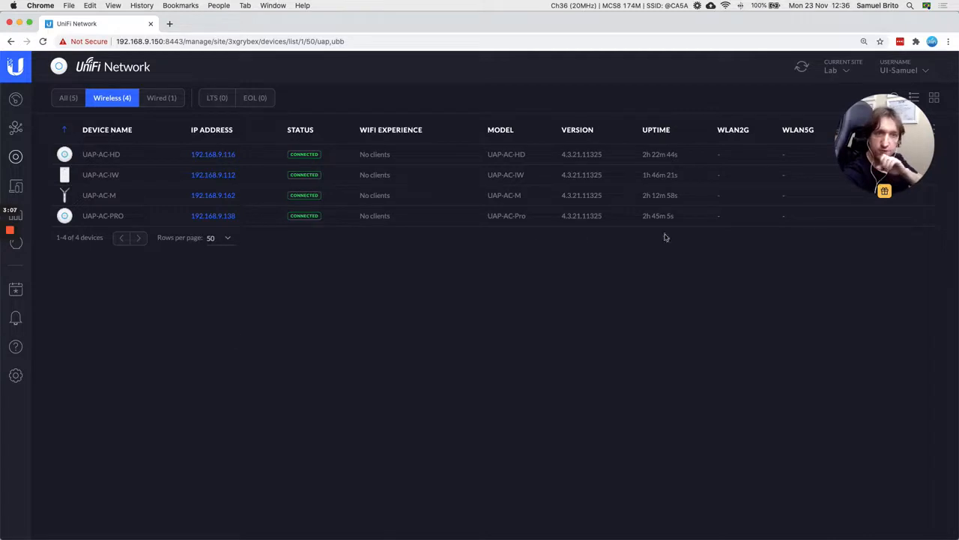
pyautogui.moveTo(889, 154); pyautogui.dragTo(893, 483)
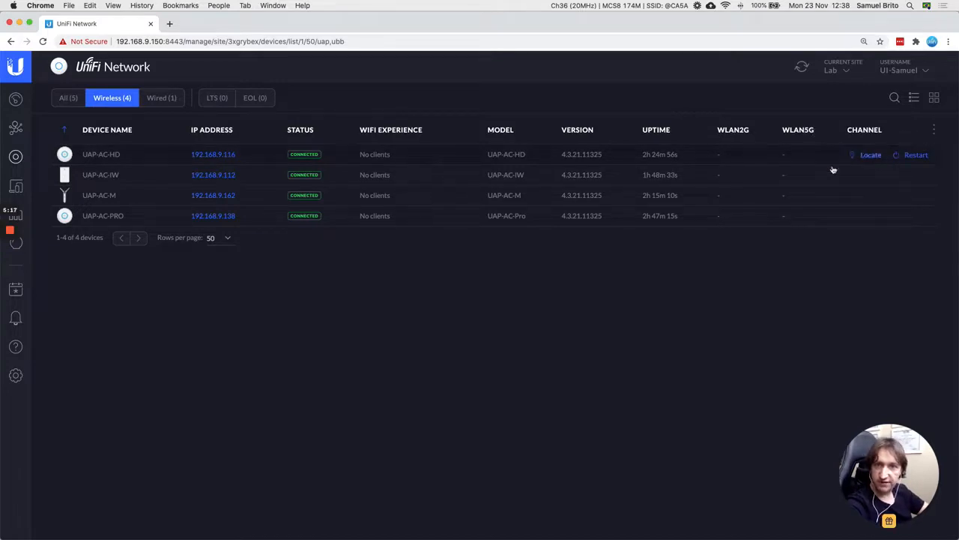
# Step: Review the column customization options of the wireless device table, then close them
pyautogui.click(934, 133)
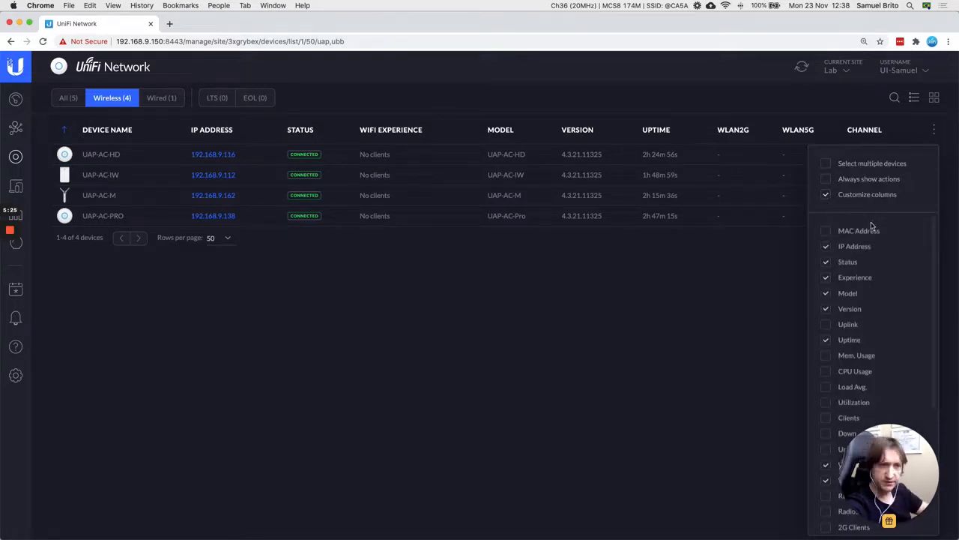
pyautogui.scroll(-2, 874, 283)
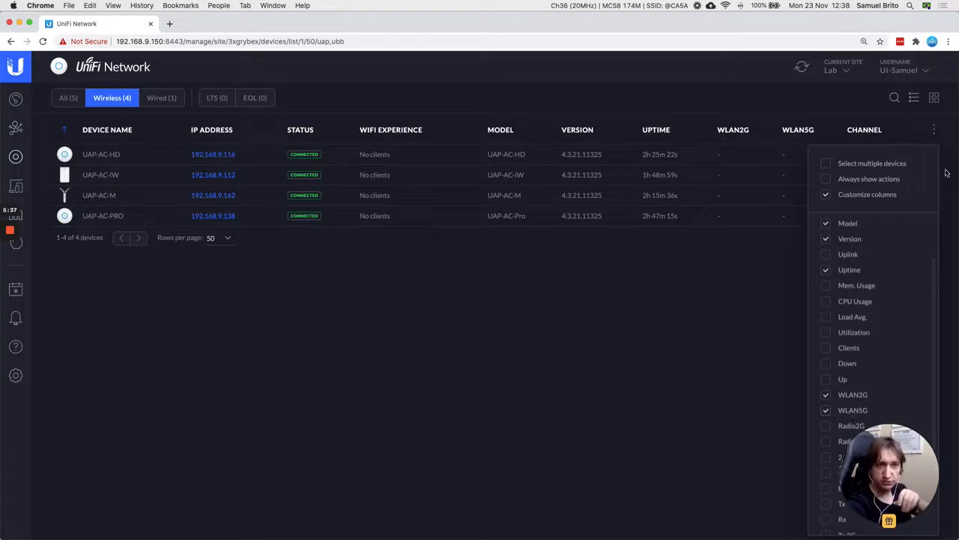
pyautogui.click(934, 131)
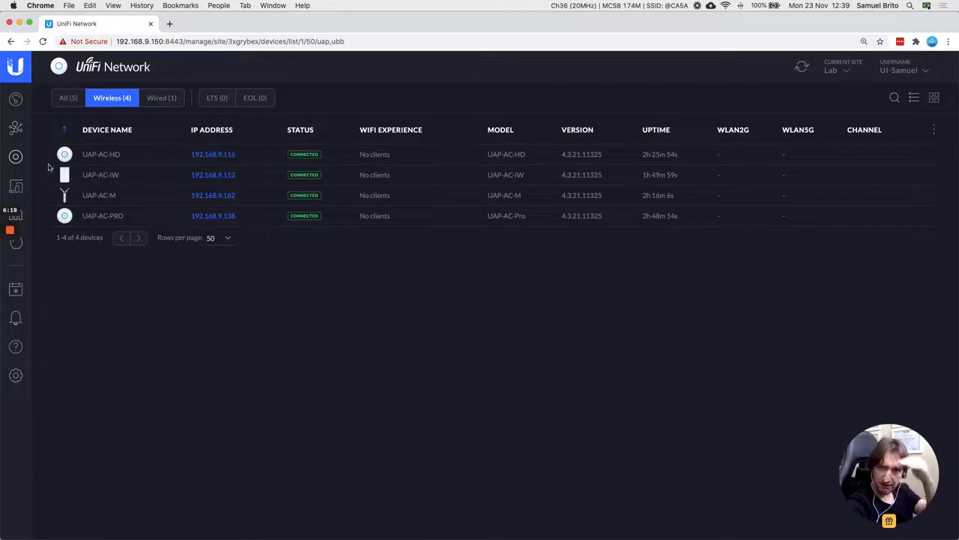
# Step: Start a new wireless network in the site settings and name its SSID #LAB
pyautogui.click(17, 381)
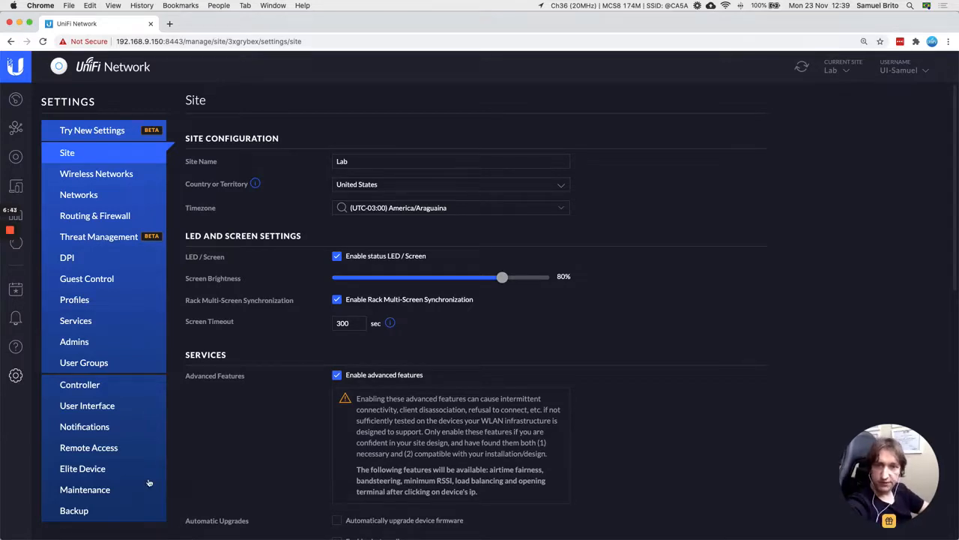
pyautogui.click(88, 176)
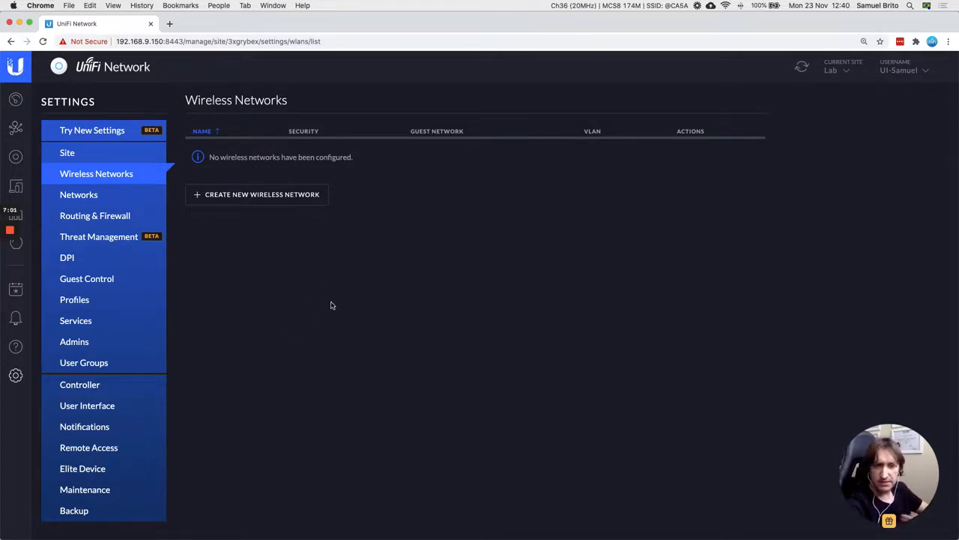
pyautogui.click(249, 197)
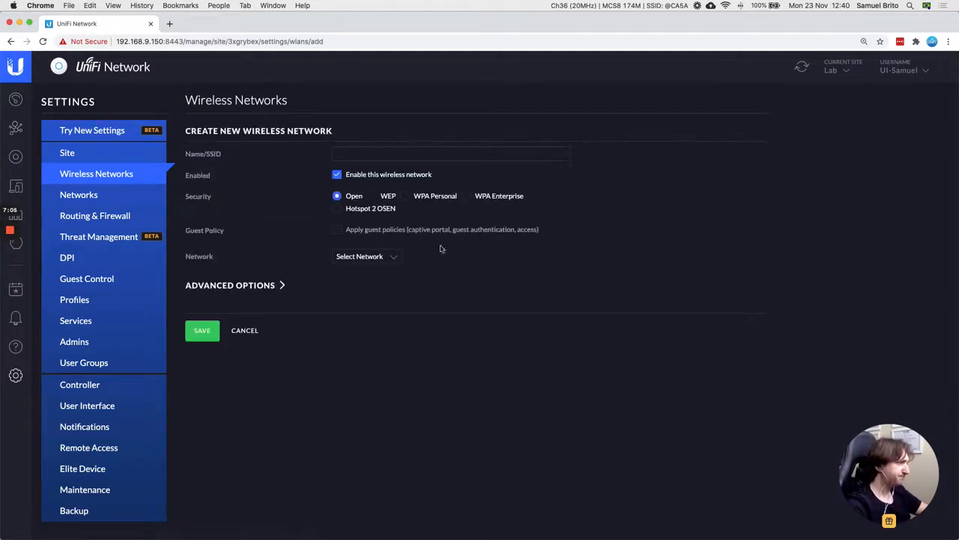
pyautogui.click(378, 156)
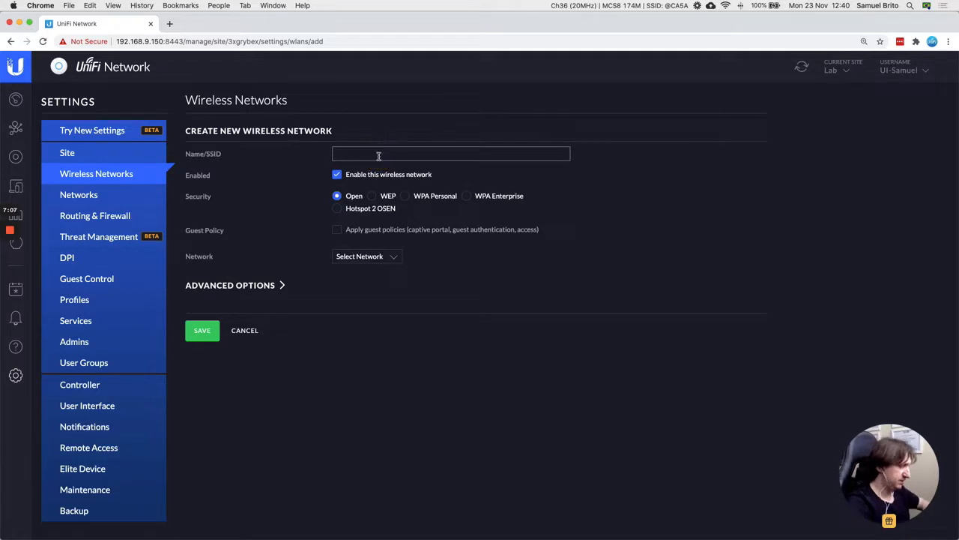
pyautogui.write('#LAB')
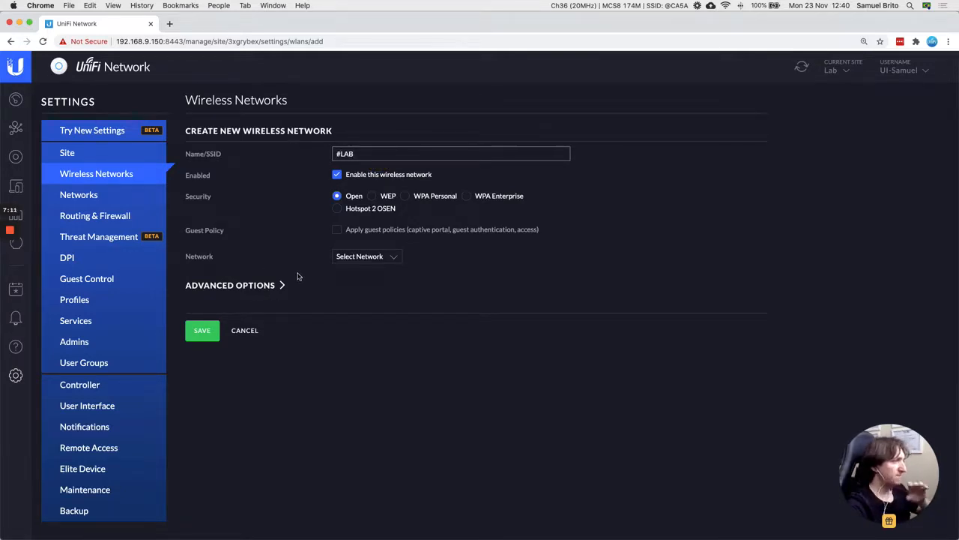
# Step: Set the #LAB network's security to WPA Personal, enter the security key and reveal it
pyautogui.click(405, 196)
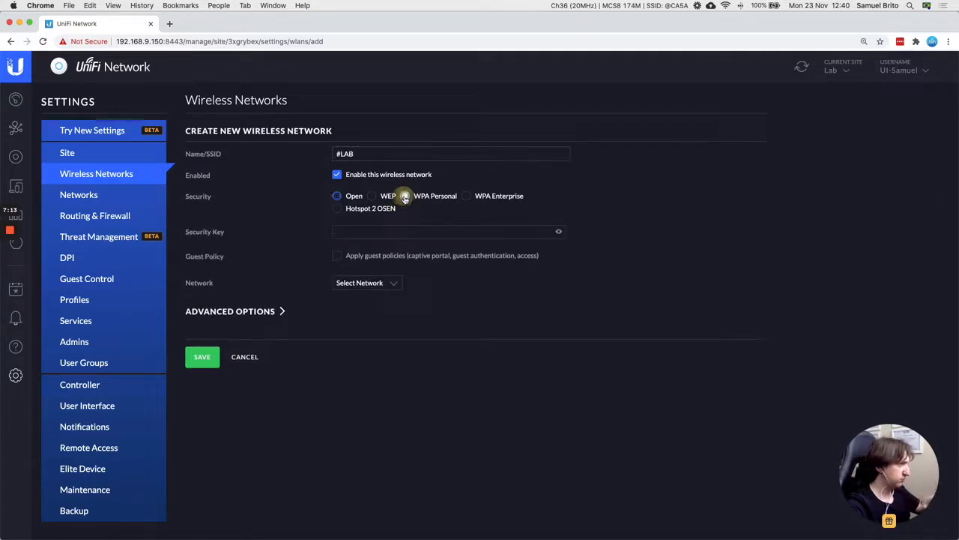
pyautogui.click(377, 234)
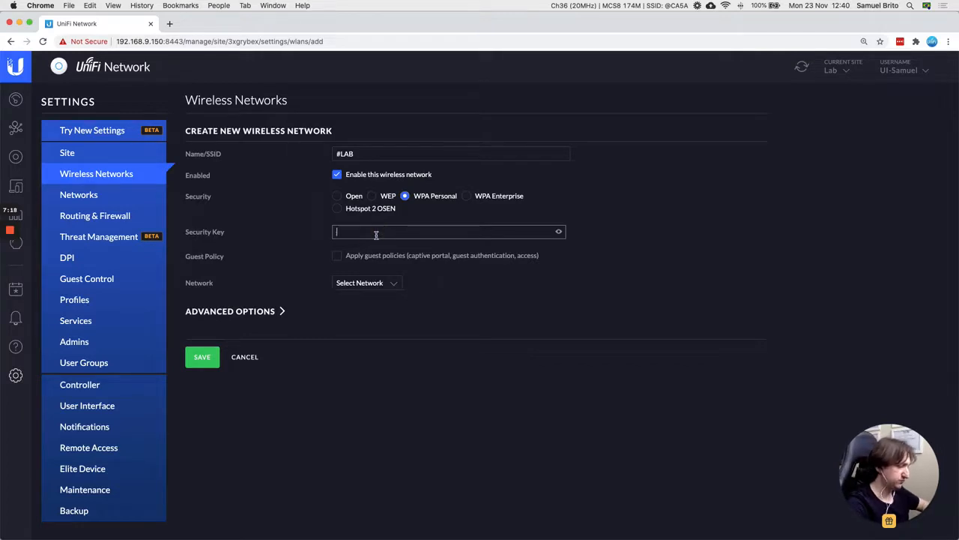
pyautogui.write('********')
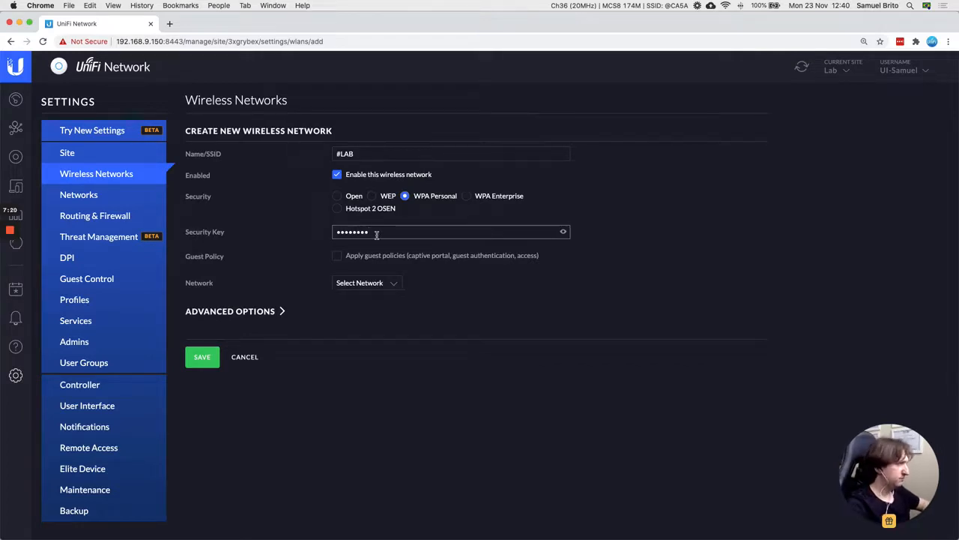
pyautogui.click(563, 231)
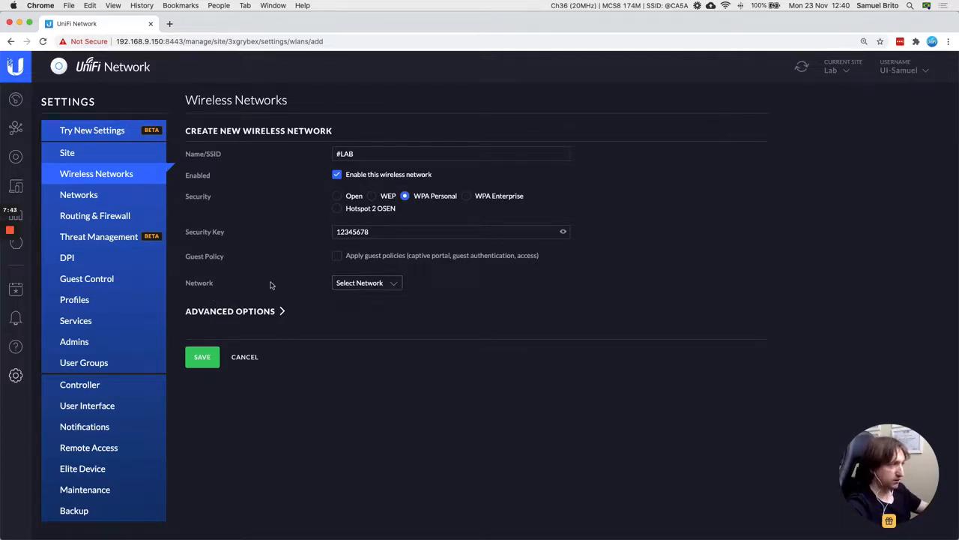
# Step: Assign the #LAB wireless network to the LAN network and expand its advanced options
pyautogui.click(381, 283)
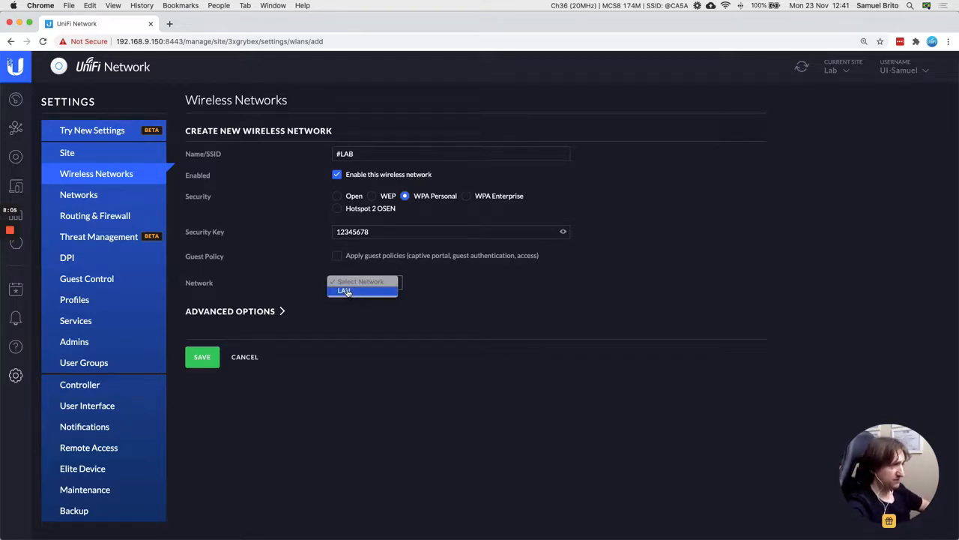
pyautogui.click(347, 291)
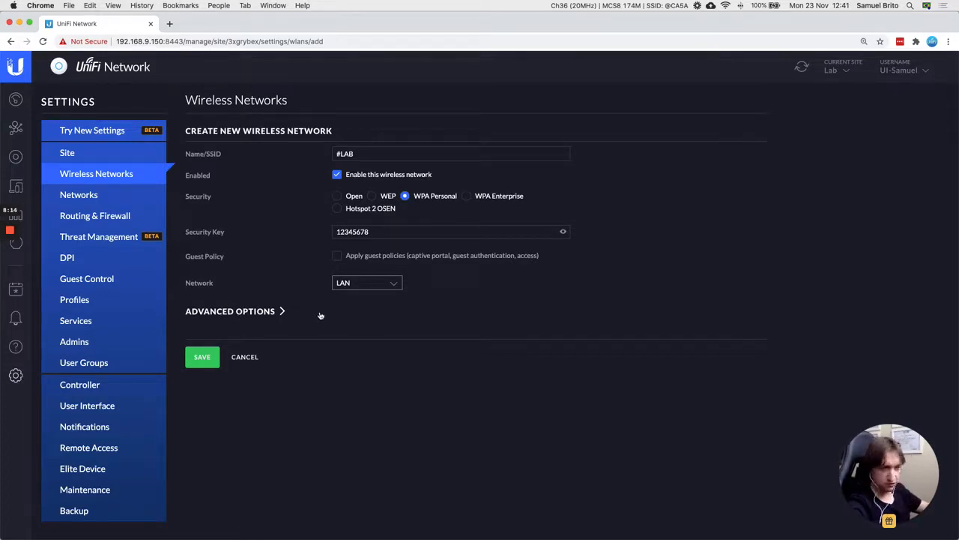
pyautogui.click(262, 312)
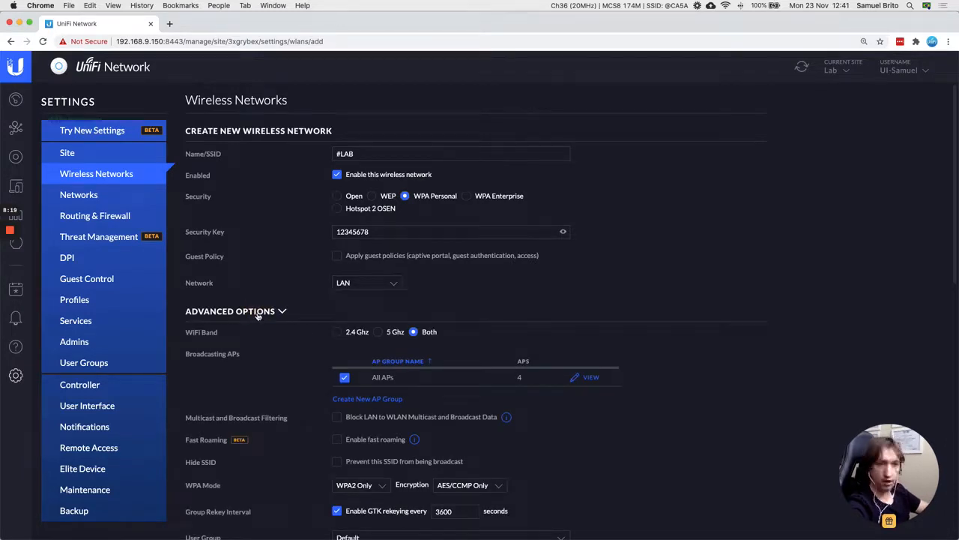
# Step: Check which access points belong to the All APs group and review the remaining advanced wireless options
pyautogui.scroll(-2, 268, 348)
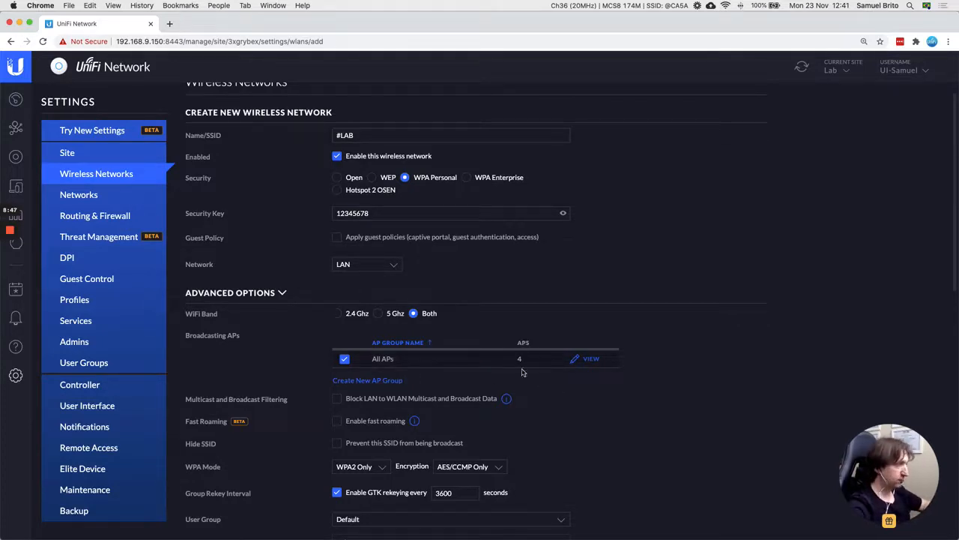
pyautogui.click(591, 359)
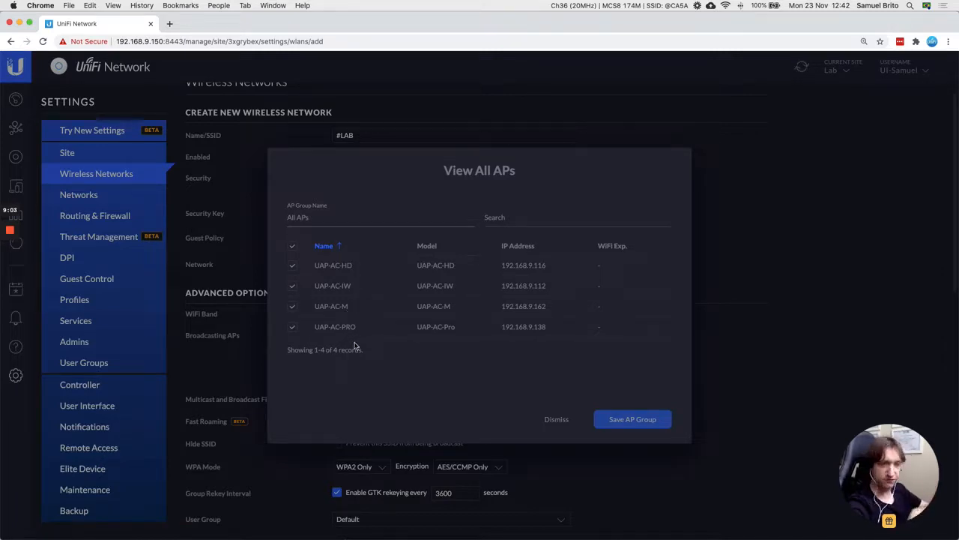
pyautogui.click(556, 420)
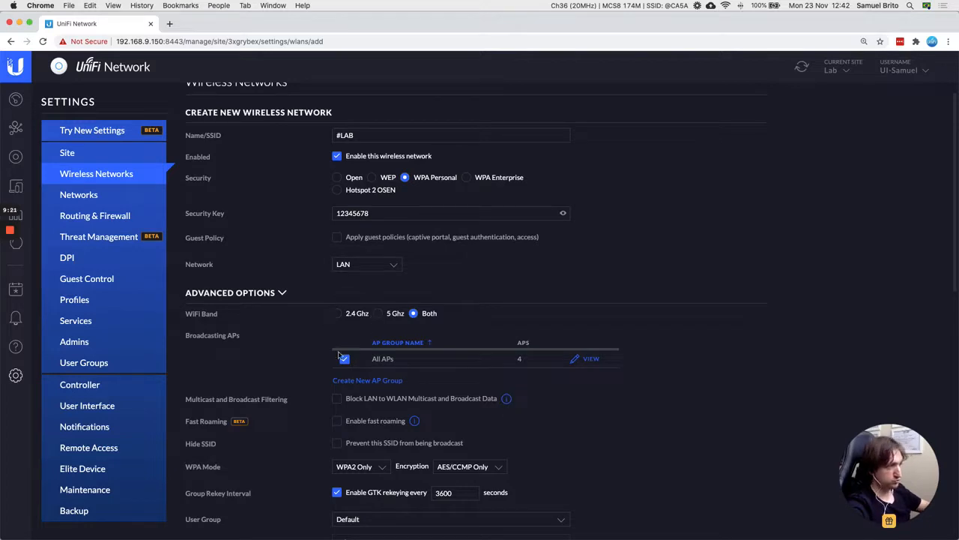
pyautogui.scroll(-3, 261, 380)
pyautogui.scroll(-6, 261, 380)
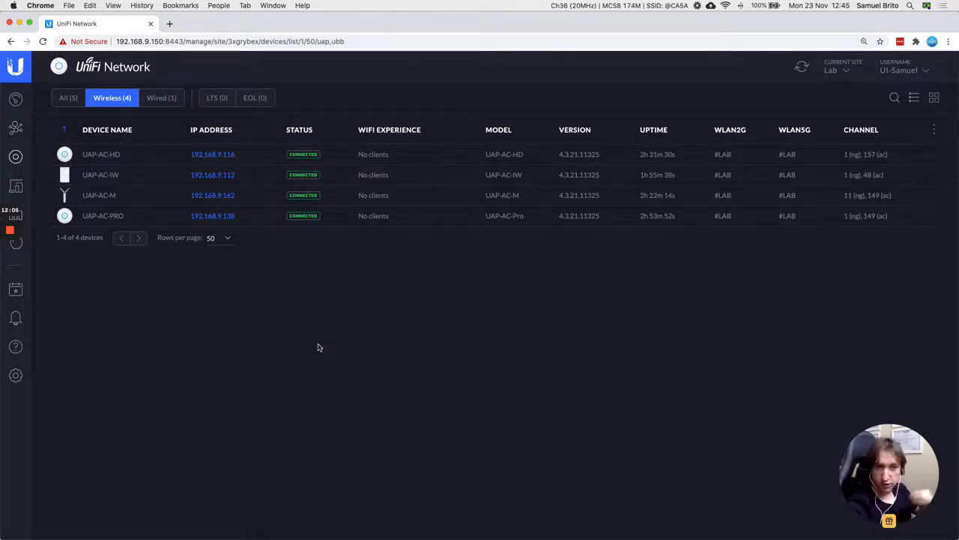
# Step: Create a new network in the site settings, name it VLAN-10 and set its purpose to VLAN Only
pyautogui.click(15, 376)
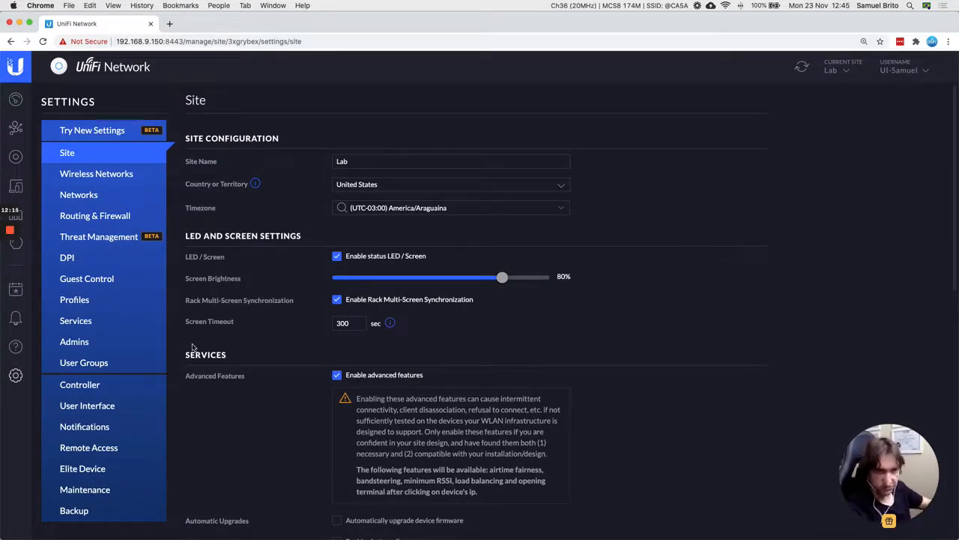
pyautogui.click(88, 197)
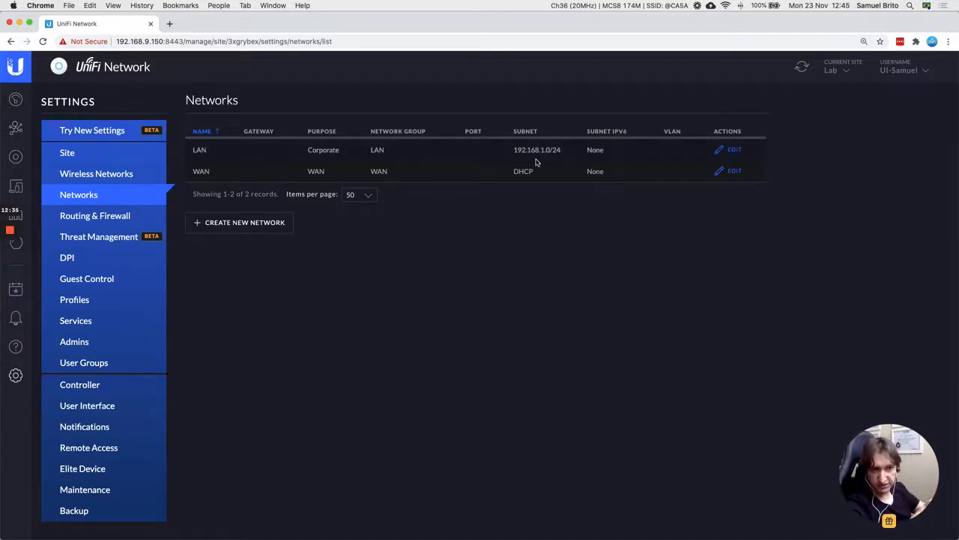
pyautogui.click(234, 231)
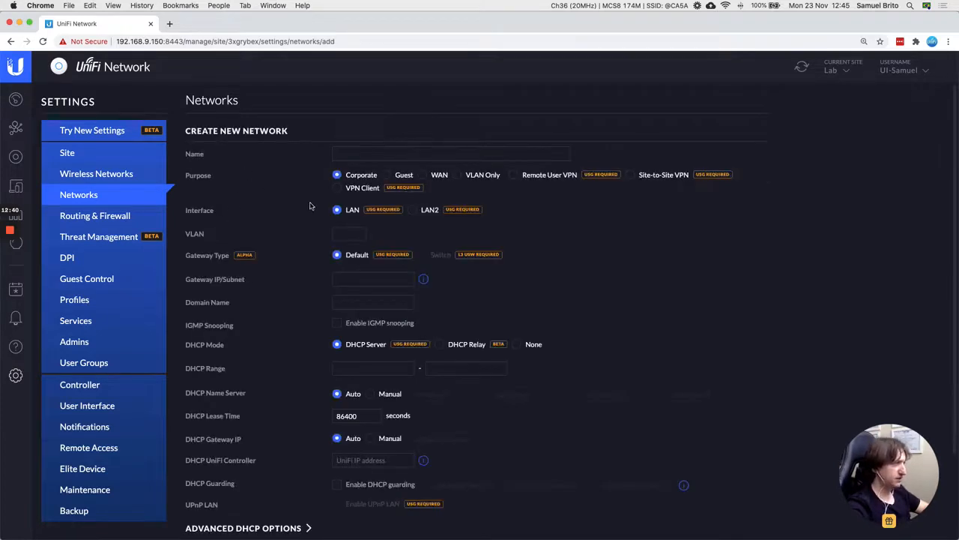
pyautogui.click(358, 156)
pyautogui.write('VLAN-10')
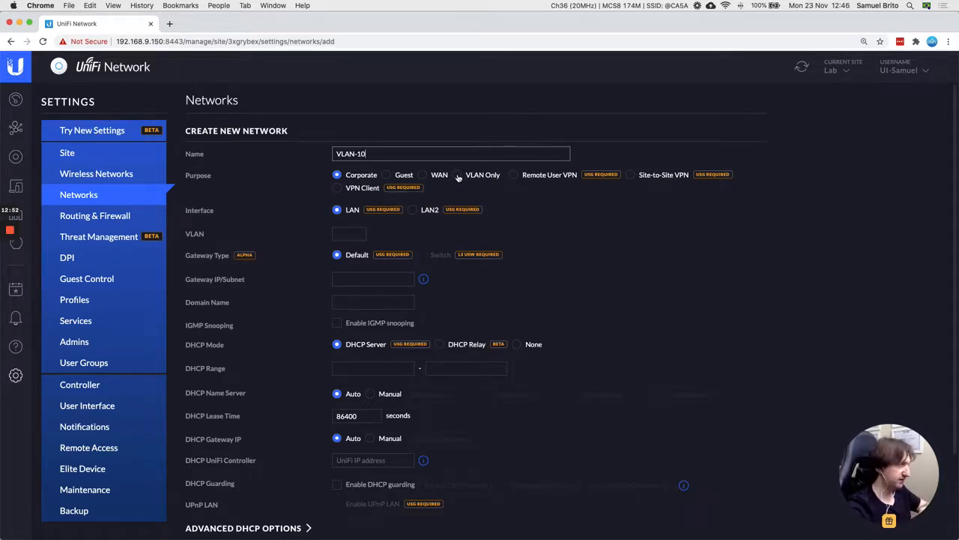
pyautogui.click(457, 175)
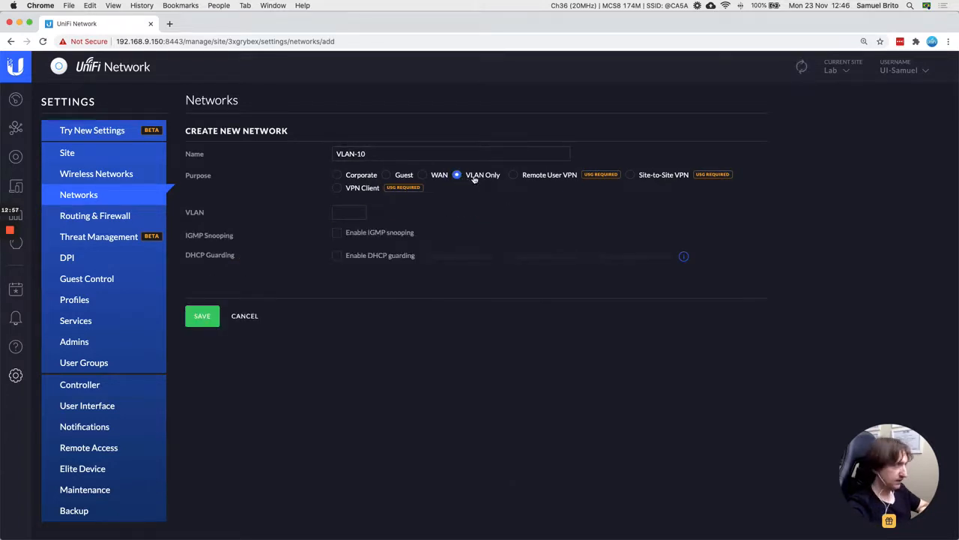
# Step: Set the VLAN-10 network's VLAN ID to 10 and save the network
pyautogui.click(353, 212)
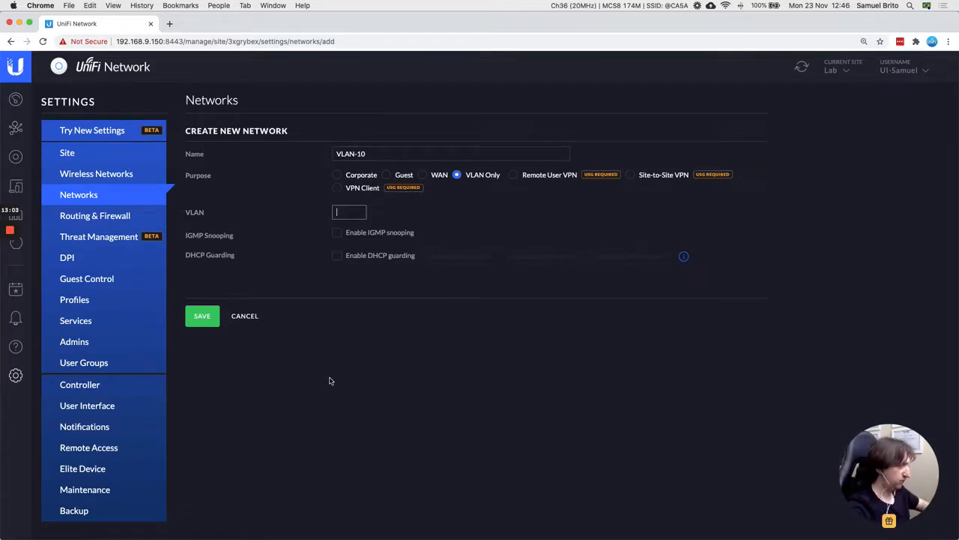
pyautogui.write('20')
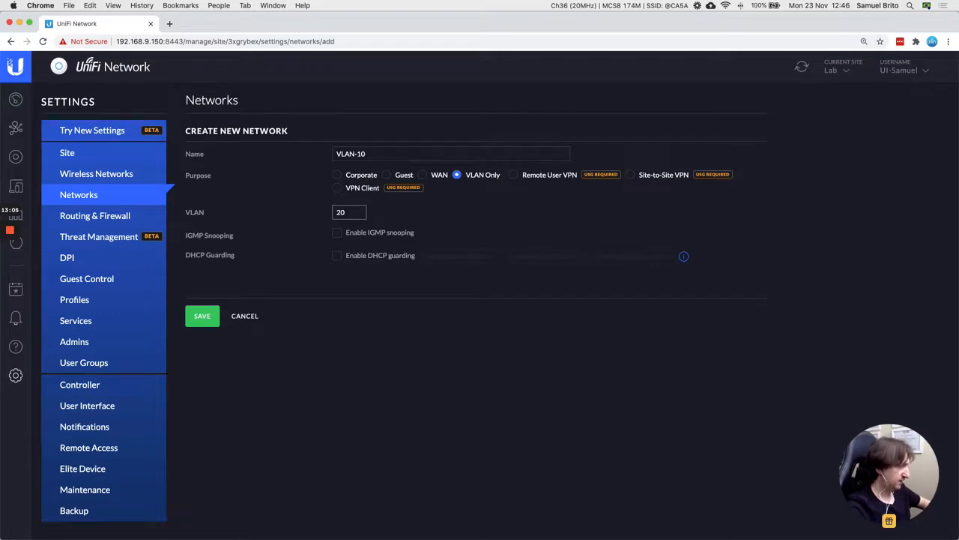
pyautogui.press('BackSpace')
pyautogui.press('BackSpace')
pyautogui.write('10')
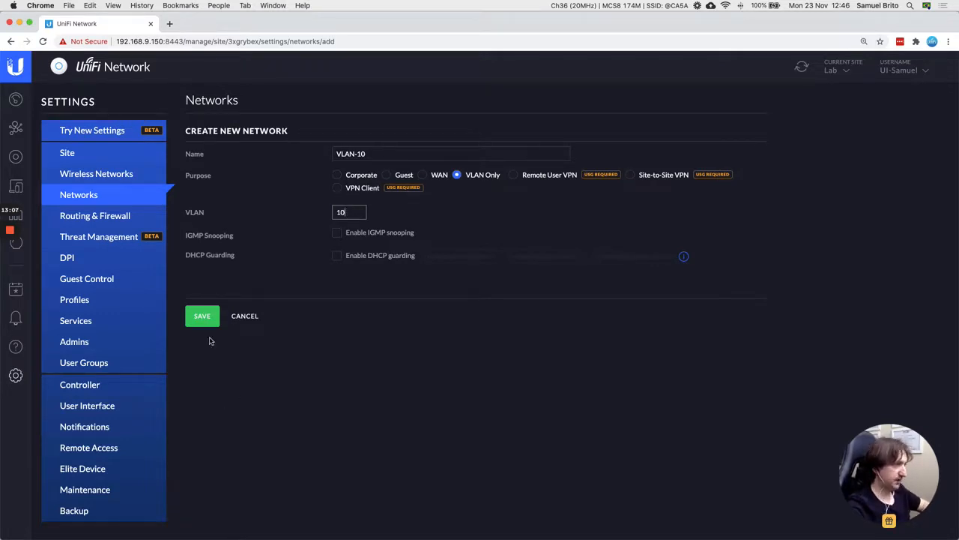
pyautogui.click(202, 316)
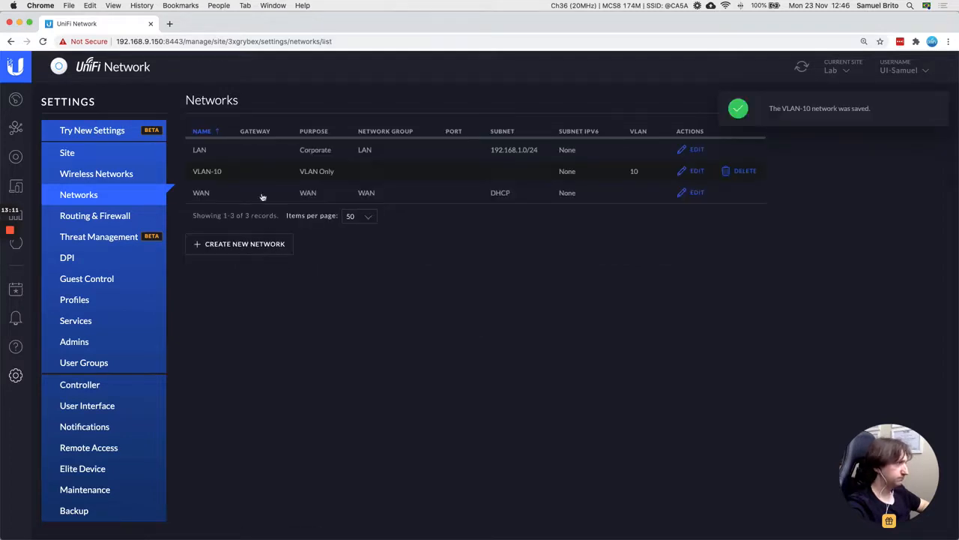
# Step: Create and save a second VLAN Only network named VLAN-20 with VLAN ID 20
pyautogui.click(244, 245)
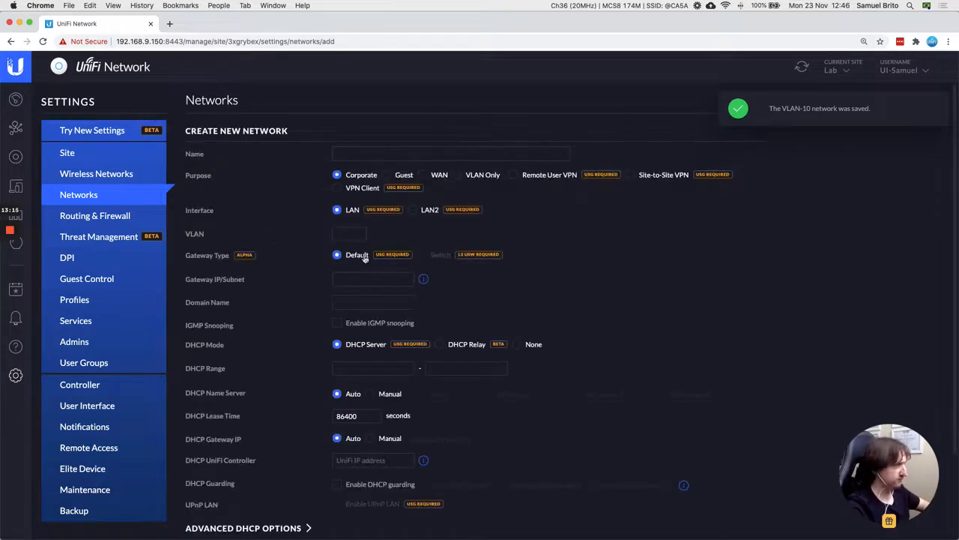
pyautogui.click(459, 174)
pyautogui.click(441, 154)
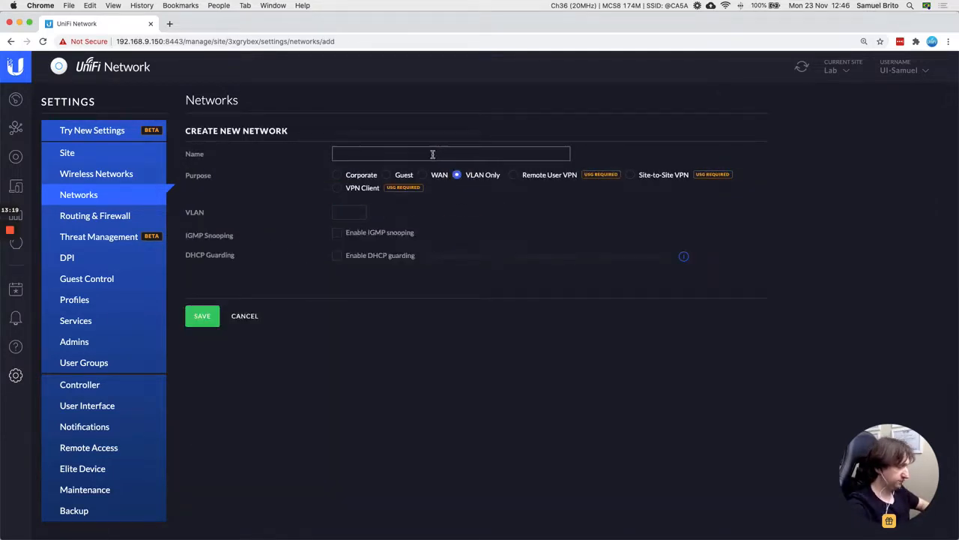
pyautogui.write('VLAN-20')
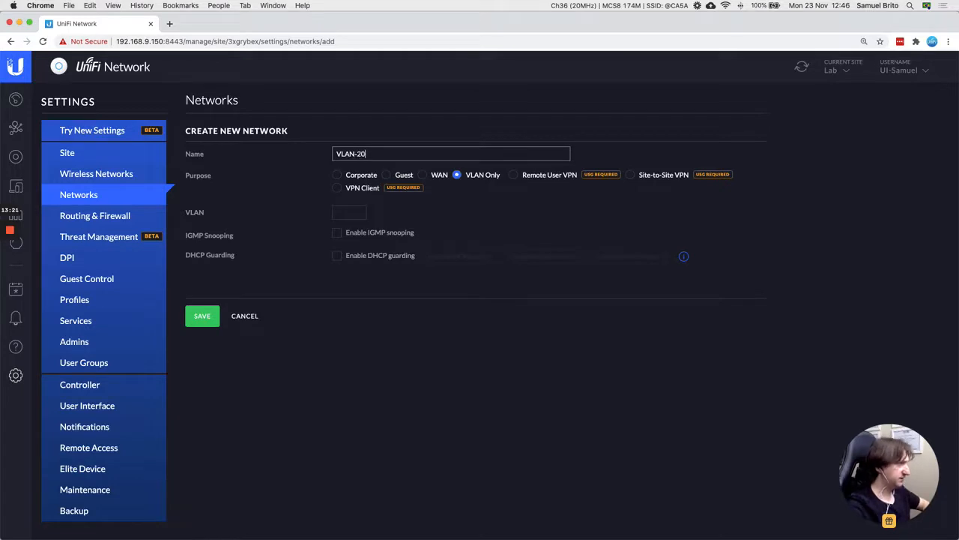
pyautogui.click(348, 213)
pyautogui.write('20')
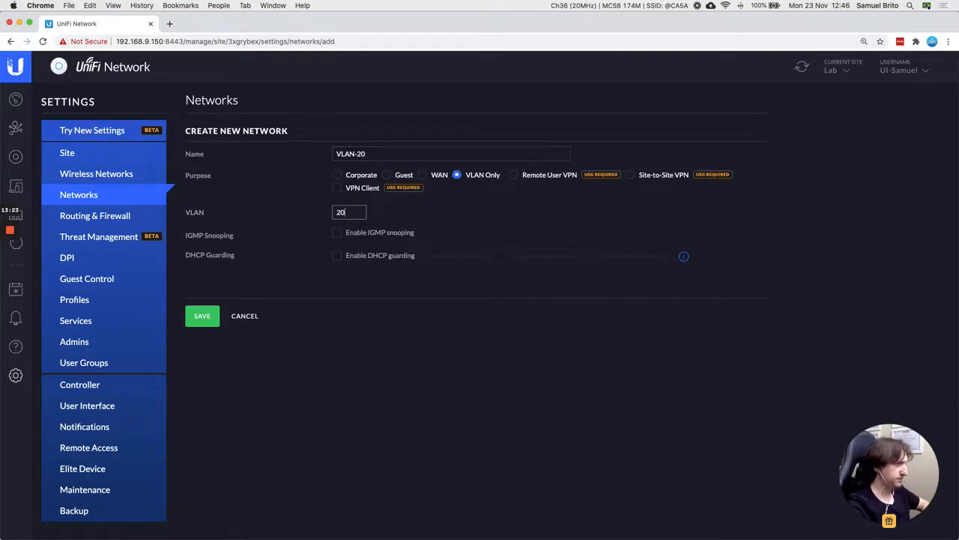
pyautogui.click(207, 319)
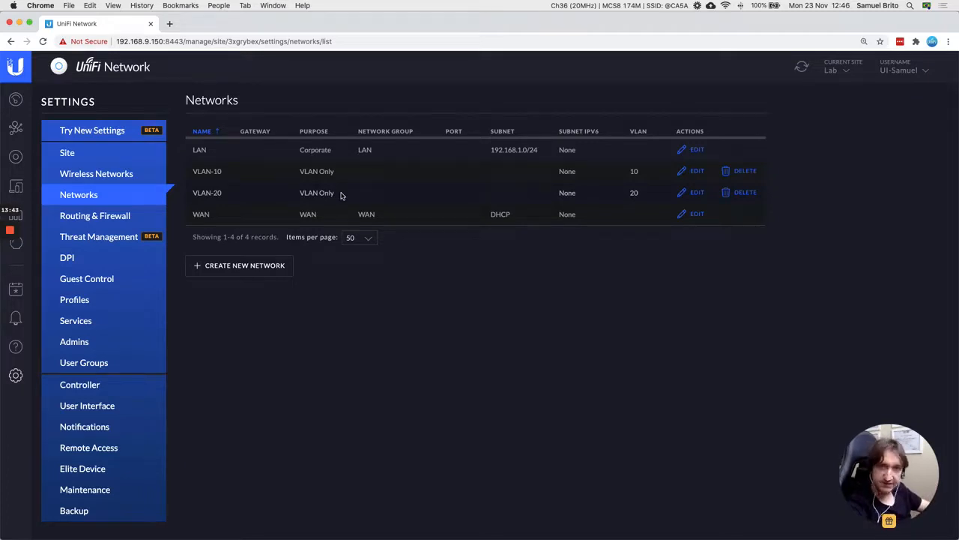
# Step: Start a new wireless network in the site settings and name its SSID #LAB_CORP
pyautogui.click(87, 173)
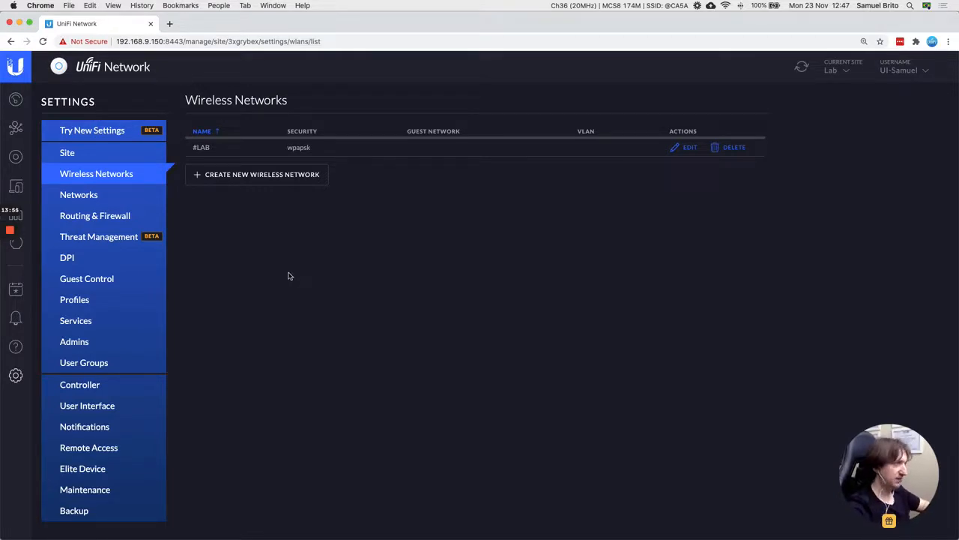
pyautogui.click(236, 174)
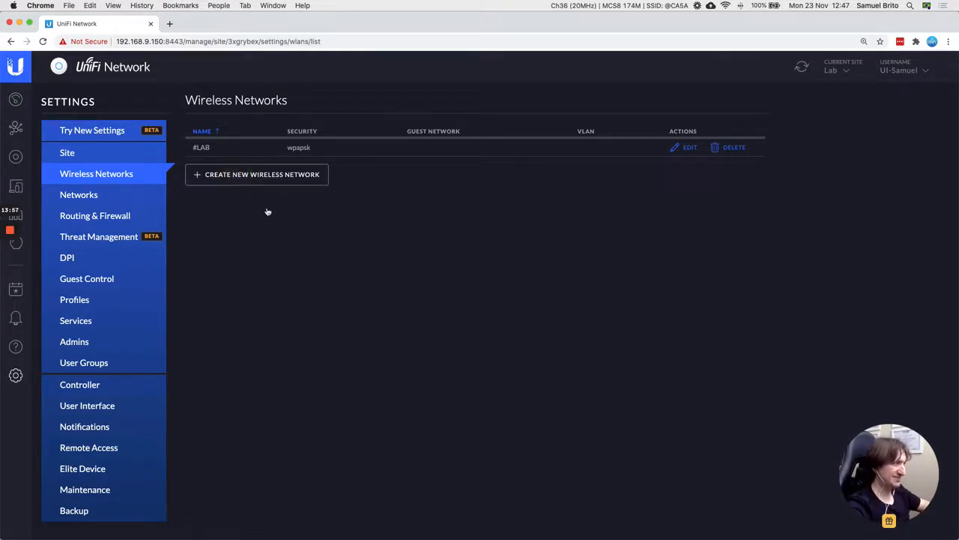
pyautogui.click(370, 155)
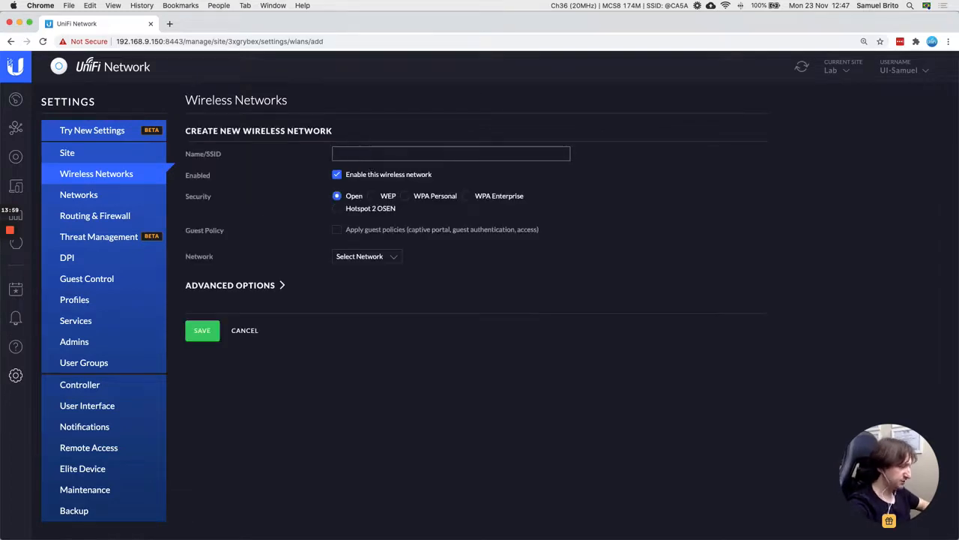
pyautogui.write('#LAB_CORP')
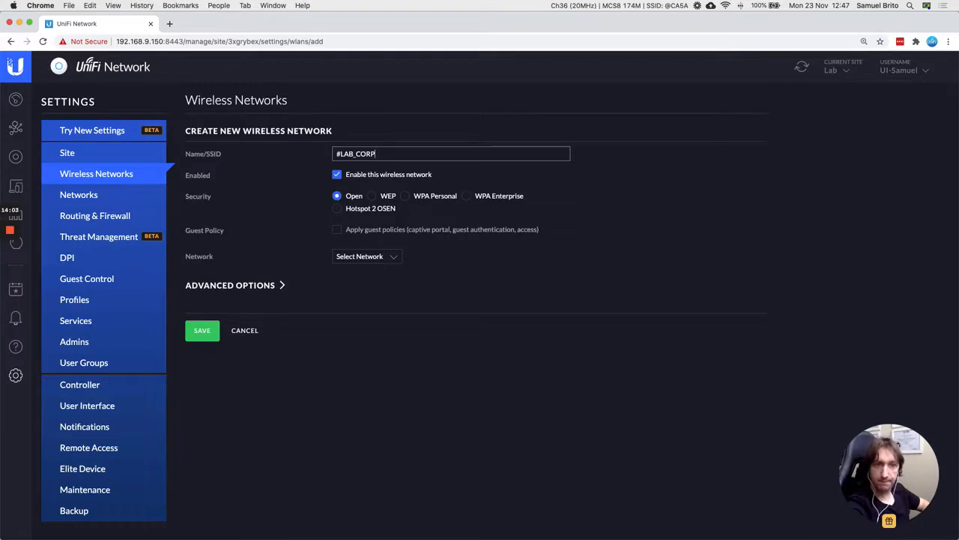
# Step: Set the #LAB_CORP network's security to WPA Personal, enter the security key and reveal it
pyautogui.click(411, 197)
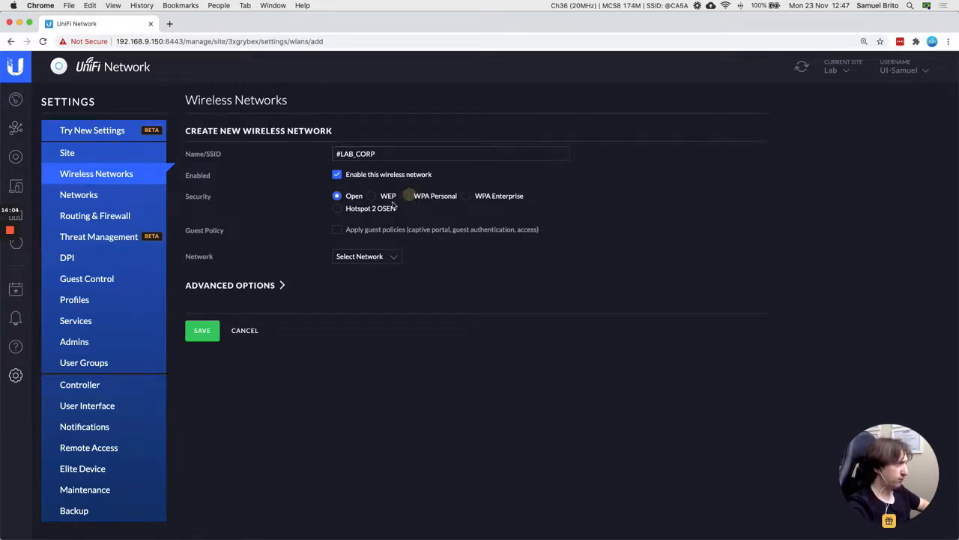
pyautogui.click(405, 196)
pyautogui.click(375, 229)
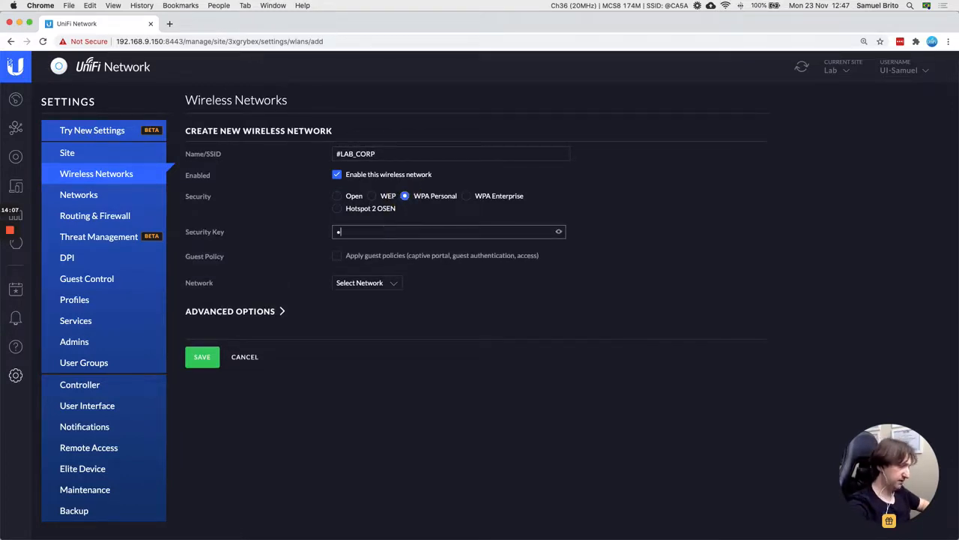
pyautogui.write('password')
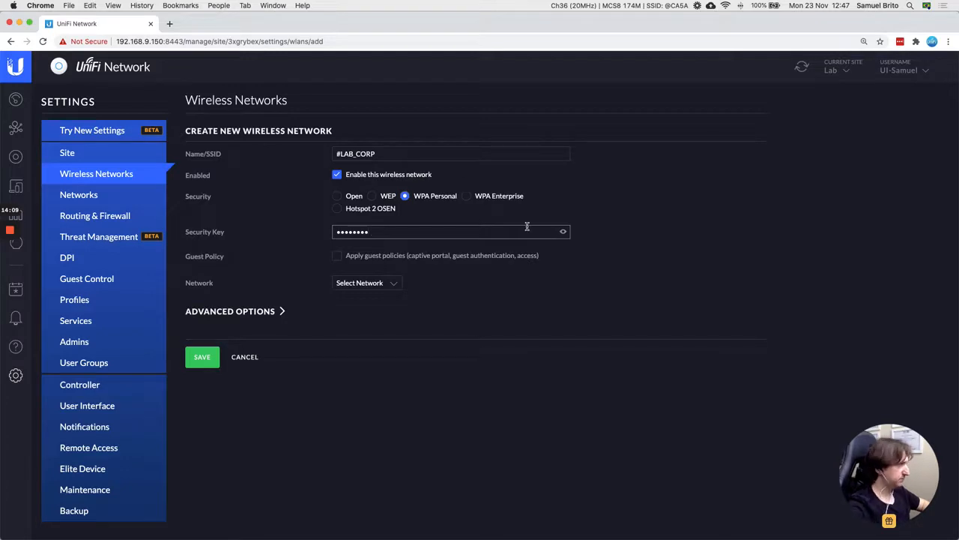
pyautogui.click(564, 232)
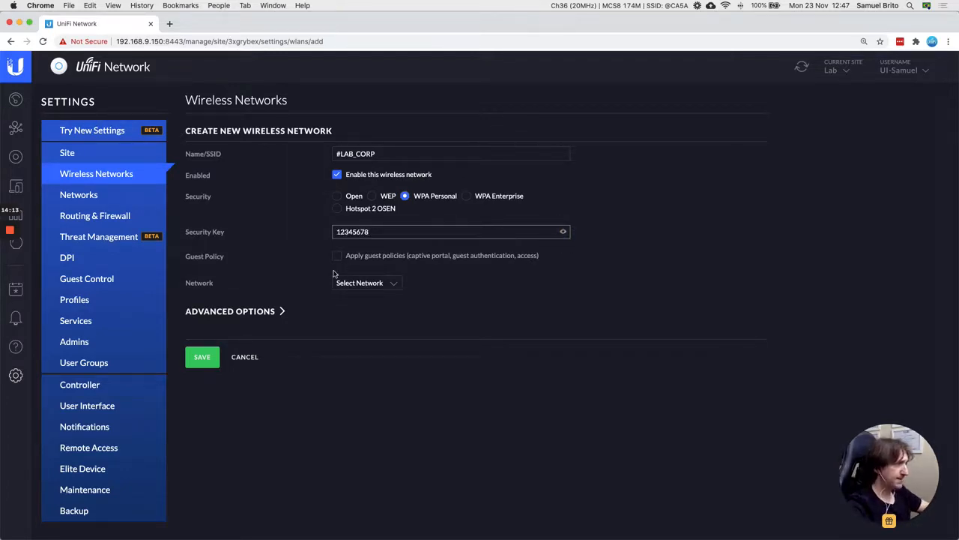
# Step: Assign the #LAB_CORP wireless network to the VLAN-10 network
pyautogui.click(386, 288)
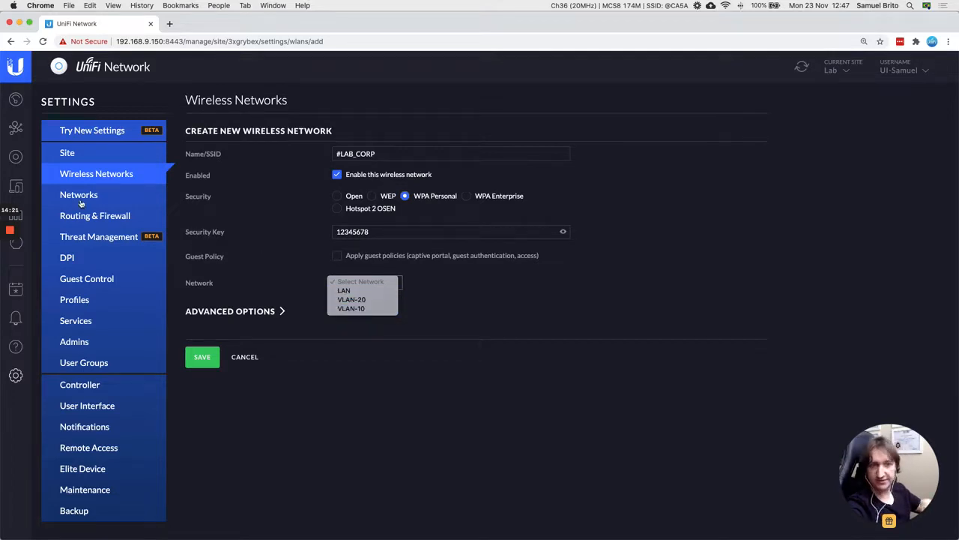
pyautogui.click(431, 297)
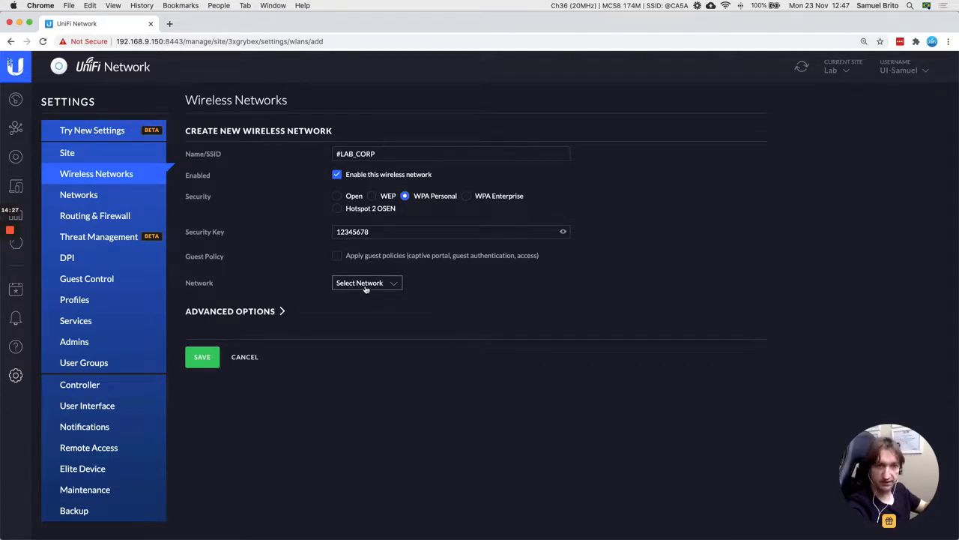
pyautogui.click(347, 288)
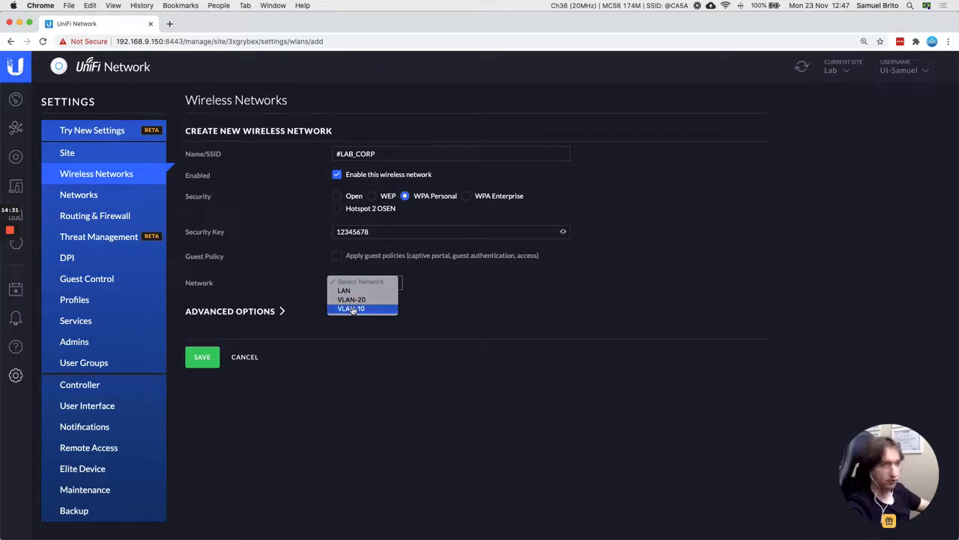
pyautogui.click(353, 310)
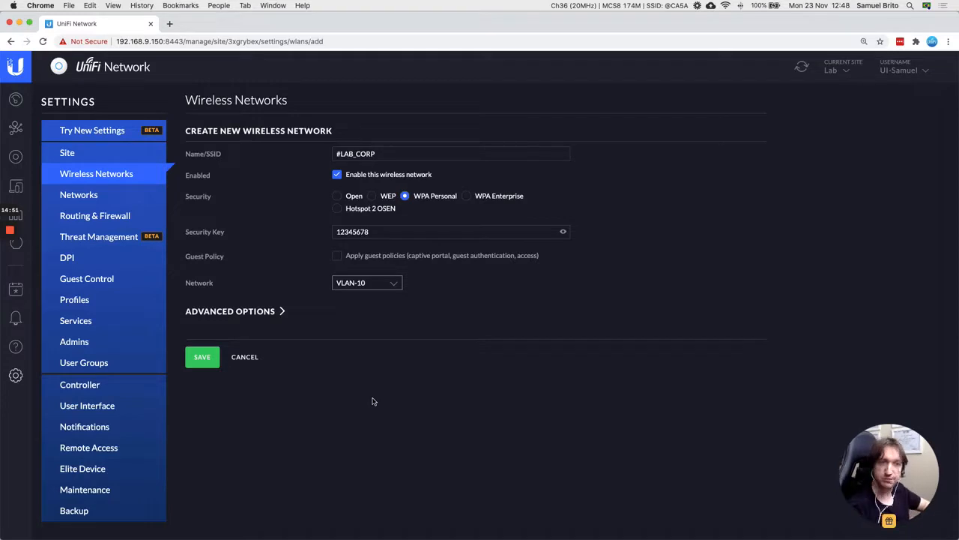
# Step: Expand the advanced options of #LAB_CORP and start a new AP group named GROUP_CORP
pyautogui.click(229, 311)
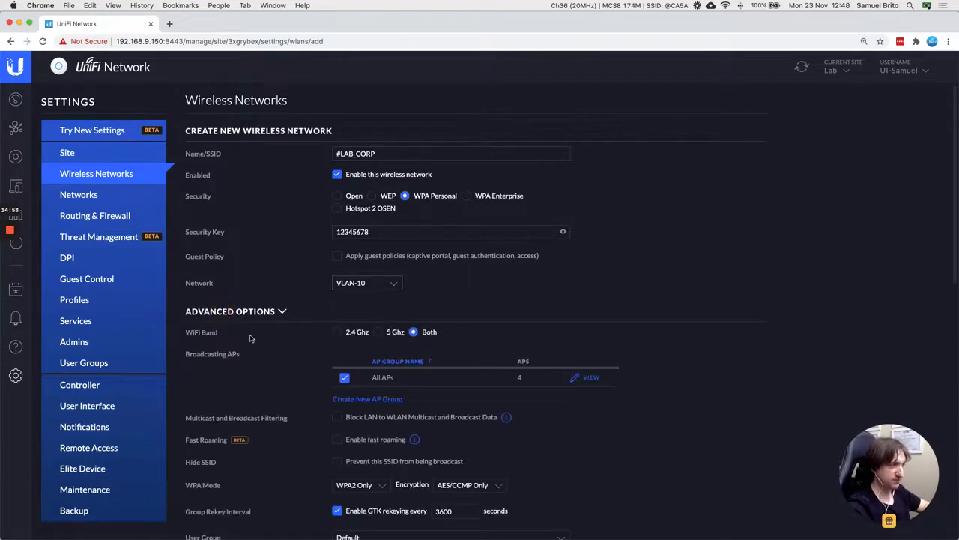
pyautogui.scroll(-1, 253, 335)
pyautogui.scroll(-3, 252, 335)
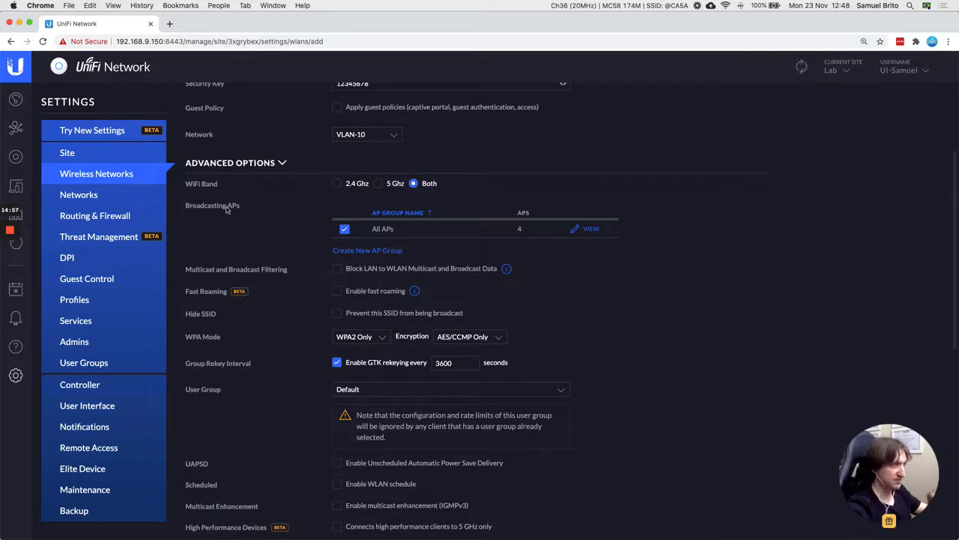
pyautogui.click(364, 254)
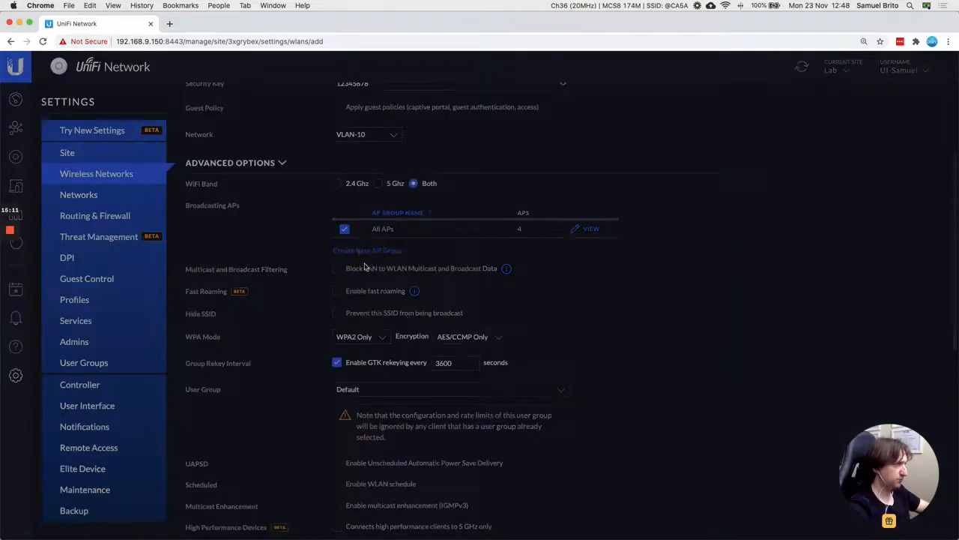
pyautogui.write('G')
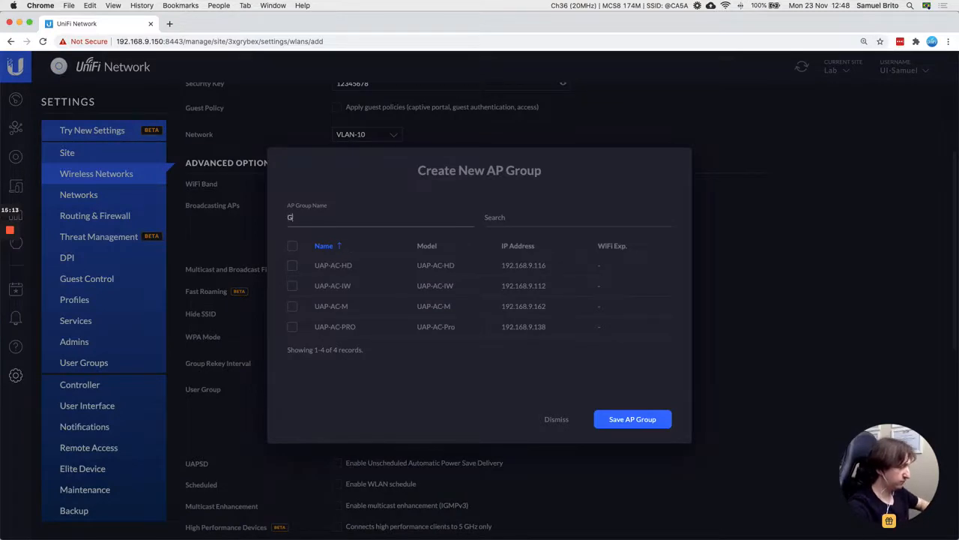
pyautogui.write('ROUP_CORP')
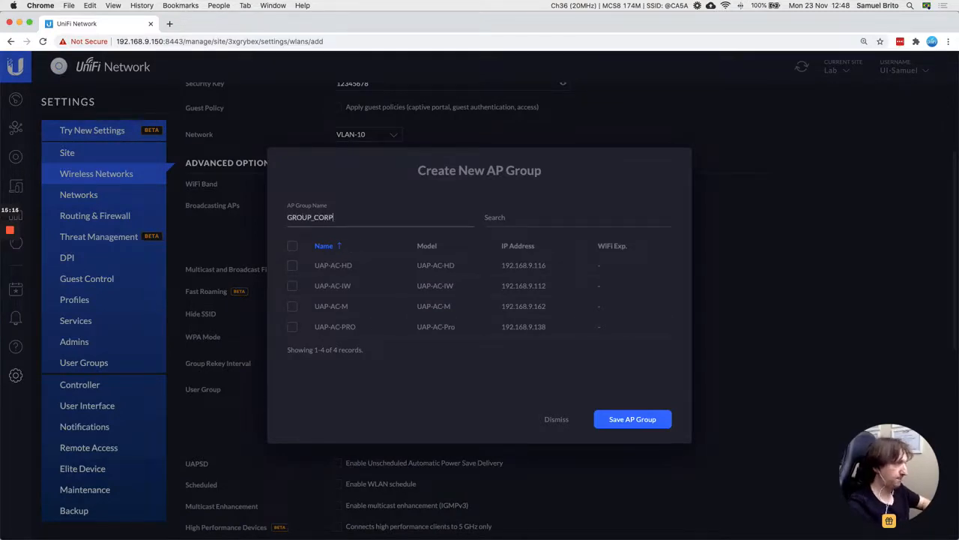
pyautogui.click(292, 266)
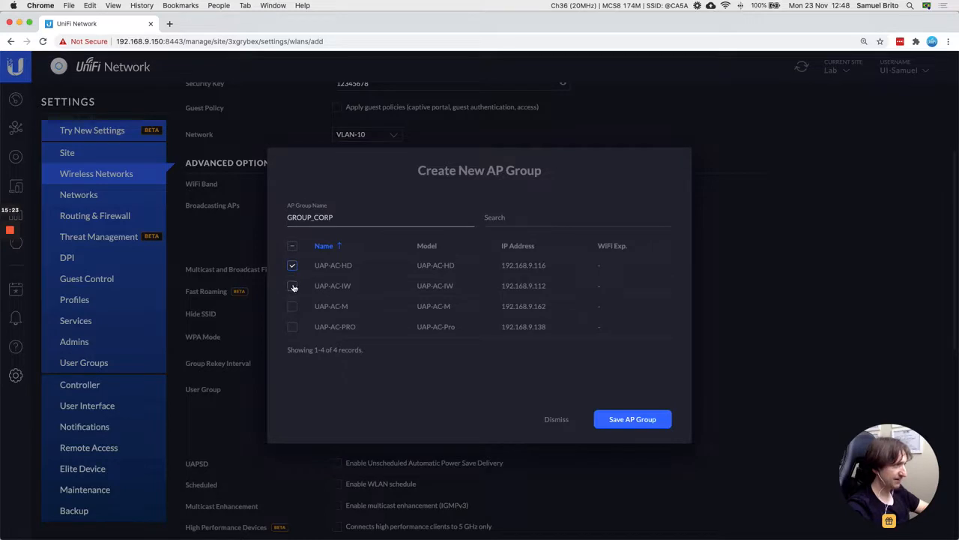
pyautogui.click(292, 286)
pyautogui.click(292, 327)
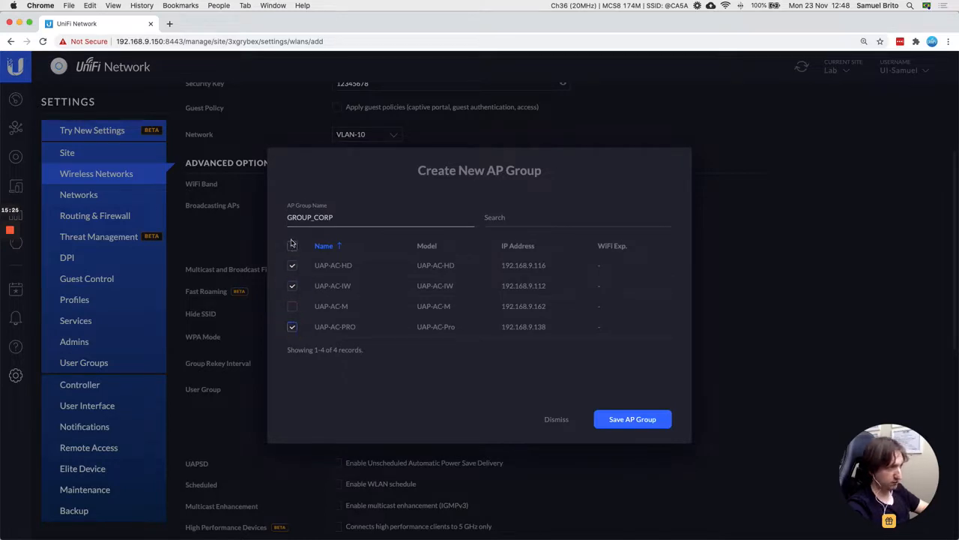
pyautogui.click(293, 247)
pyautogui.click(293, 247)
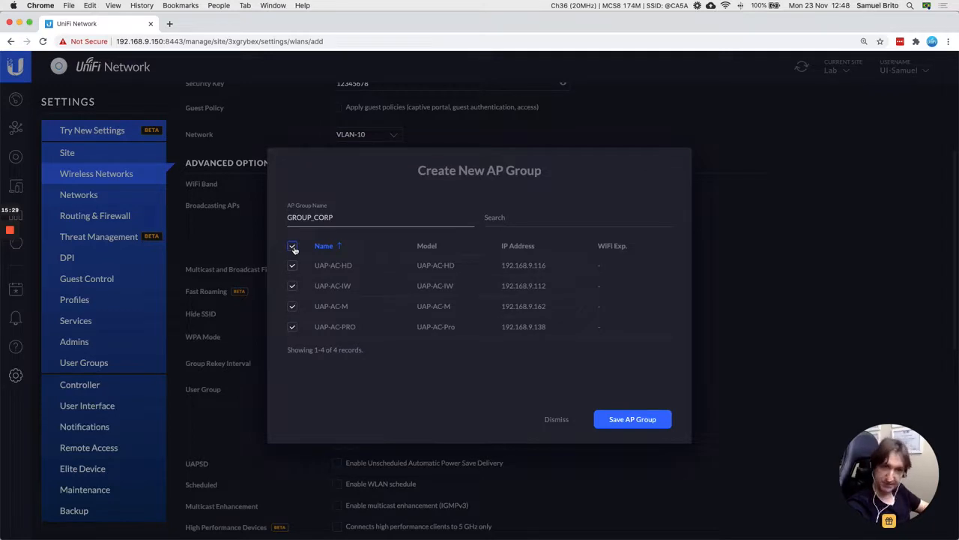
pyautogui.click(293, 249)
pyautogui.click(293, 247)
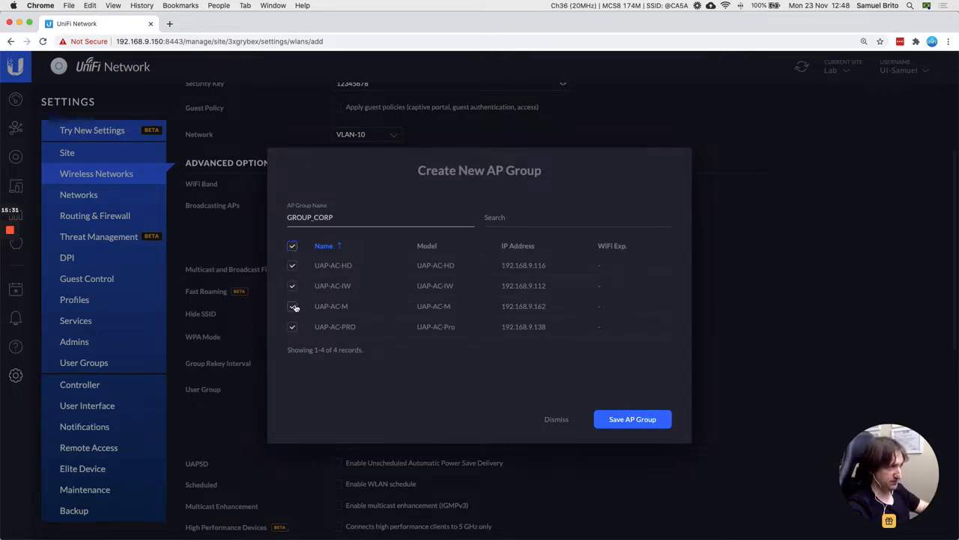
pyautogui.click(294, 306)
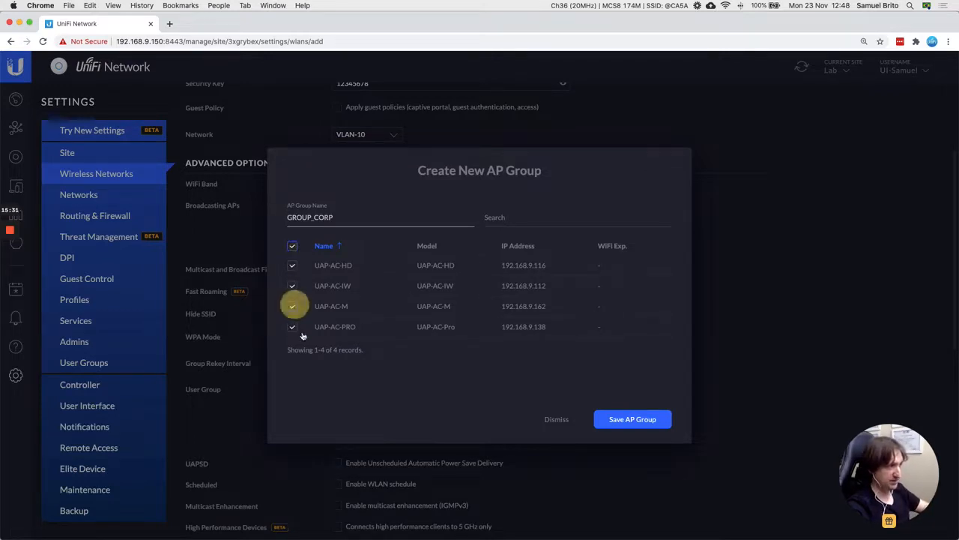
pyautogui.click(293, 247)
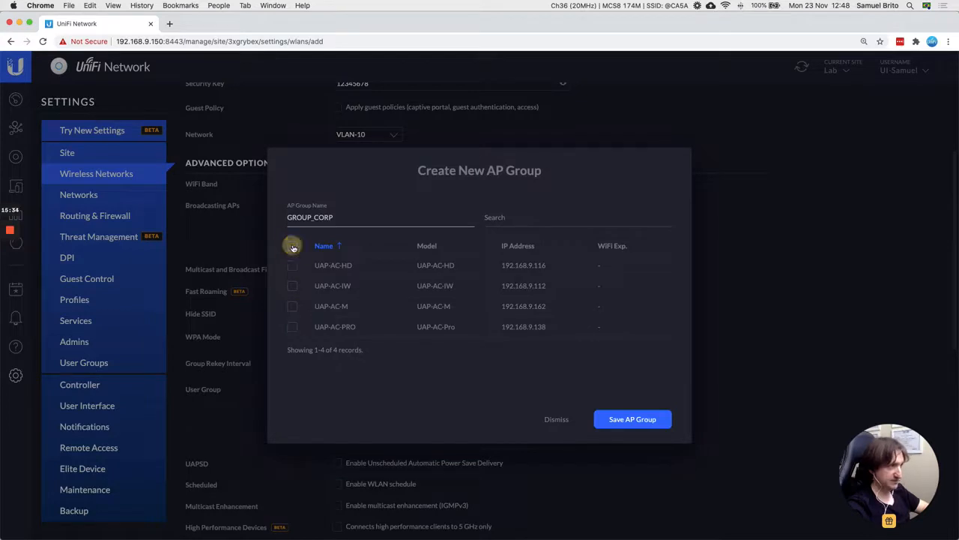
pyautogui.click(293, 305)
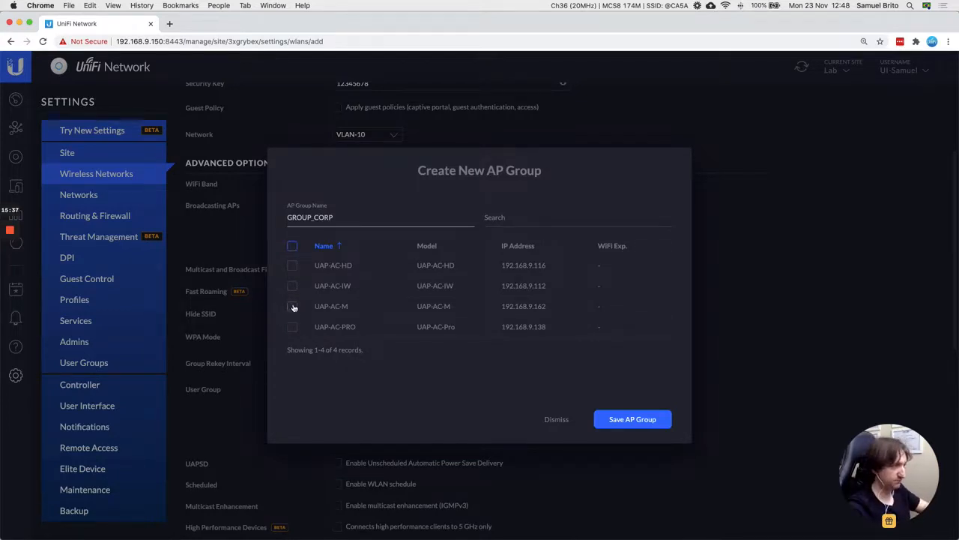
pyautogui.click(292, 286)
pyautogui.click(293, 246)
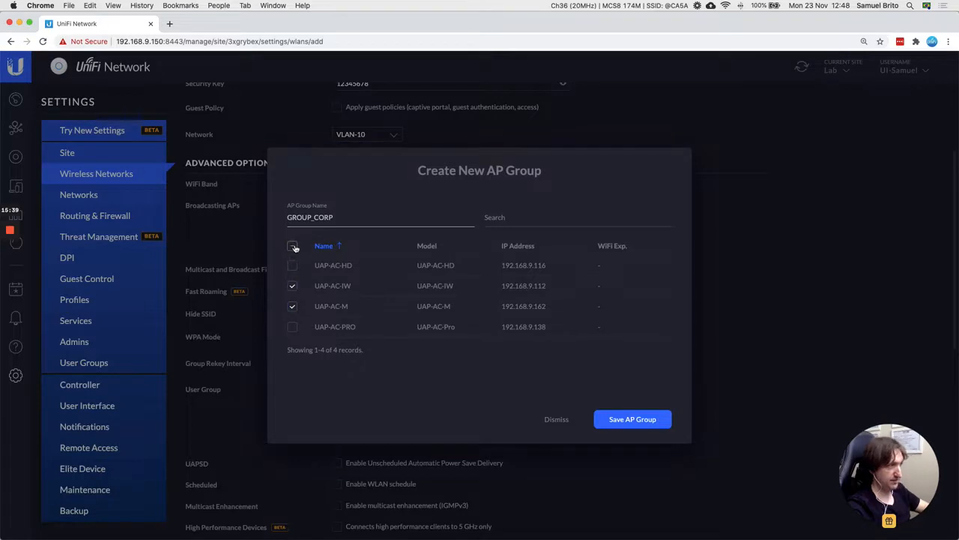
pyautogui.click(294, 246)
# Step: Add UAP-AC-HD, UAP-AC-IW and UAP-AC-PRO to GROUP_CORP and save the AP group
pyautogui.click(293, 266)
pyautogui.click(292, 286)
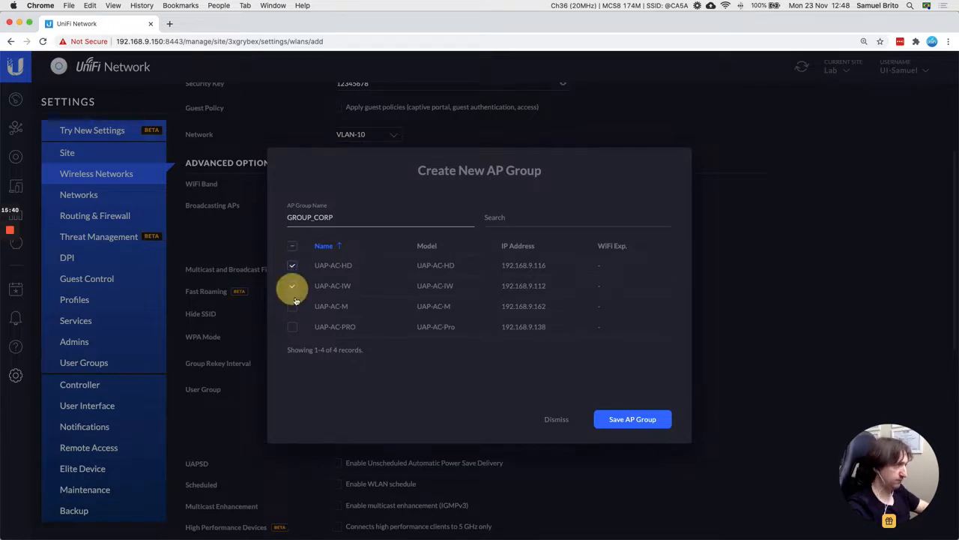
pyautogui.click(293, 327)
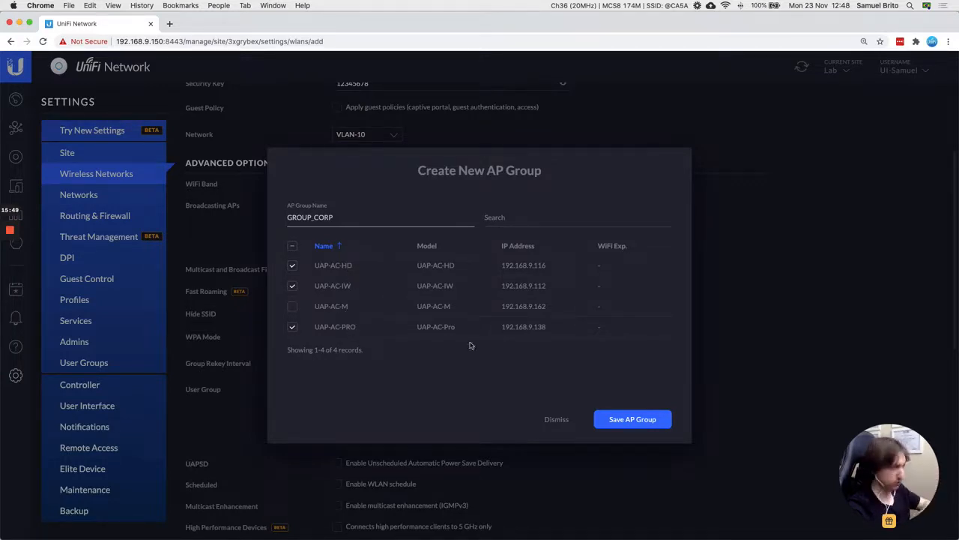
pyautogui.click(626, 419)
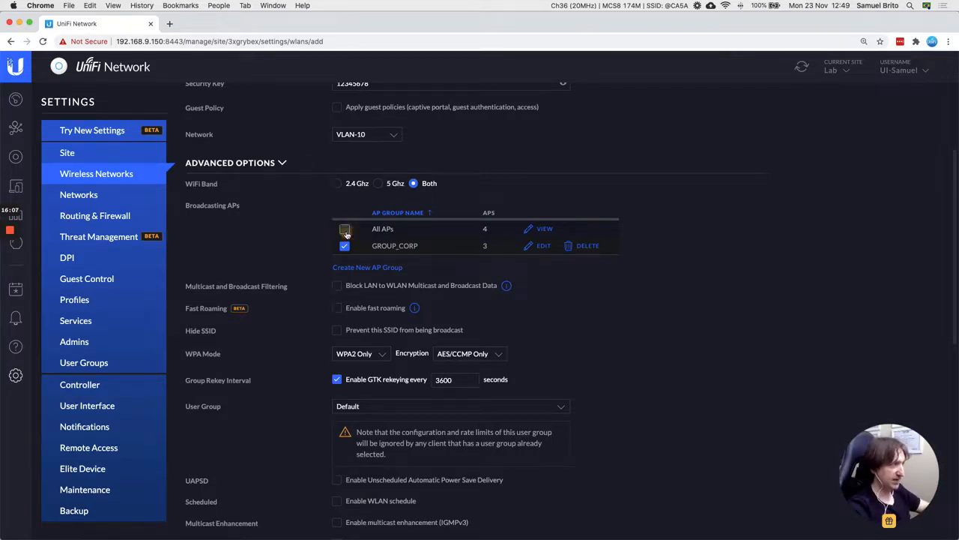
# Step: Exclude the All APs group from #LAB_CORP's broadcasting, keeping only GROUP_CORP, and save the wireless network
pyautogui.click(345, 231)
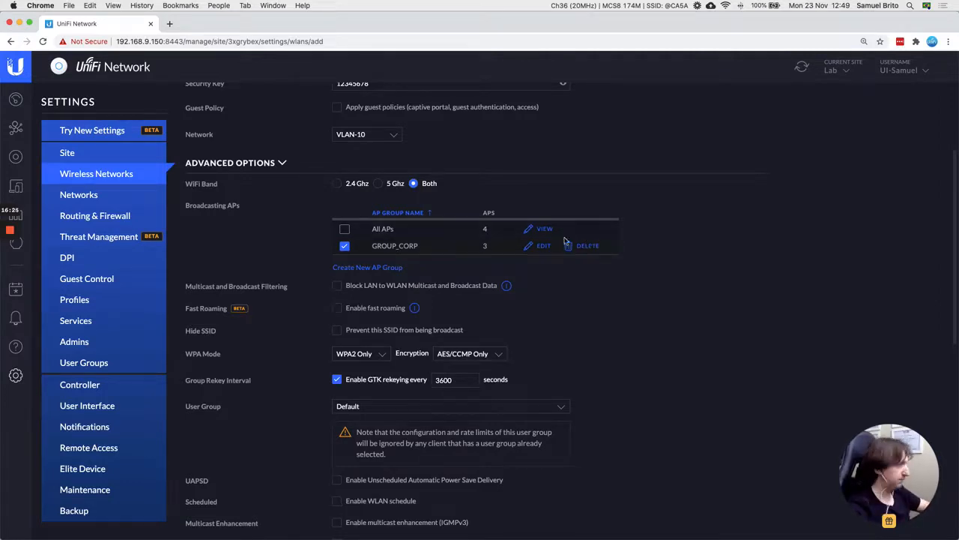
pyautogui.click(542, 247)
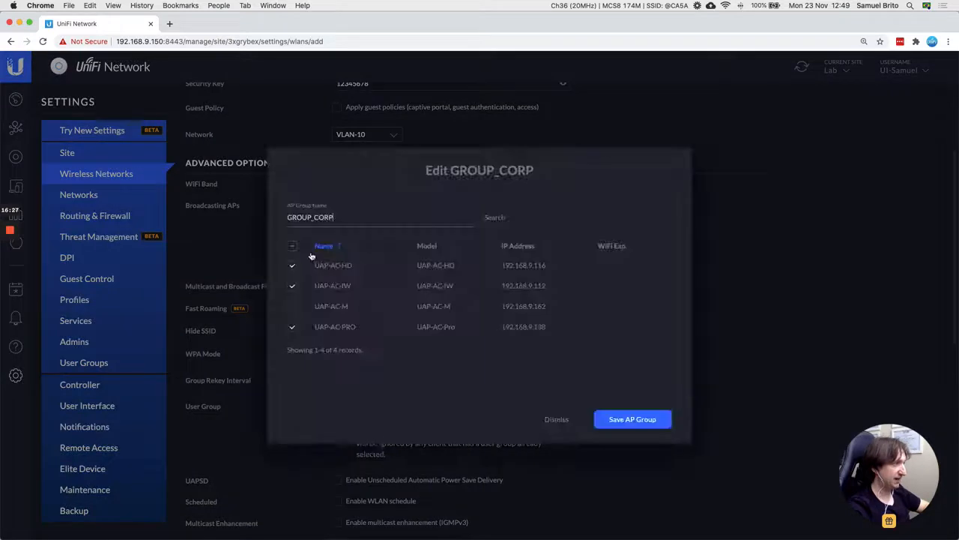
pyautogui.click(556, 420)
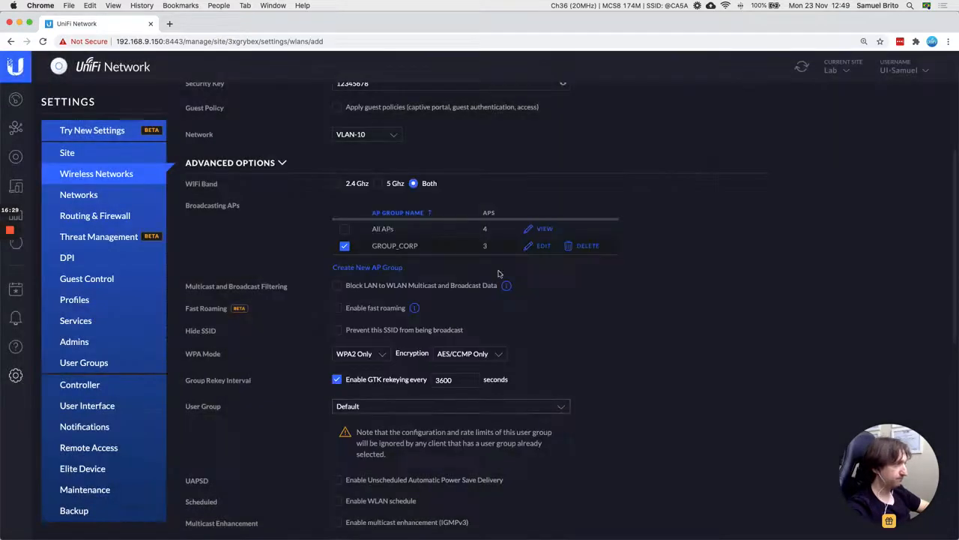
pyautogui.scroll(-6, 302, 393)
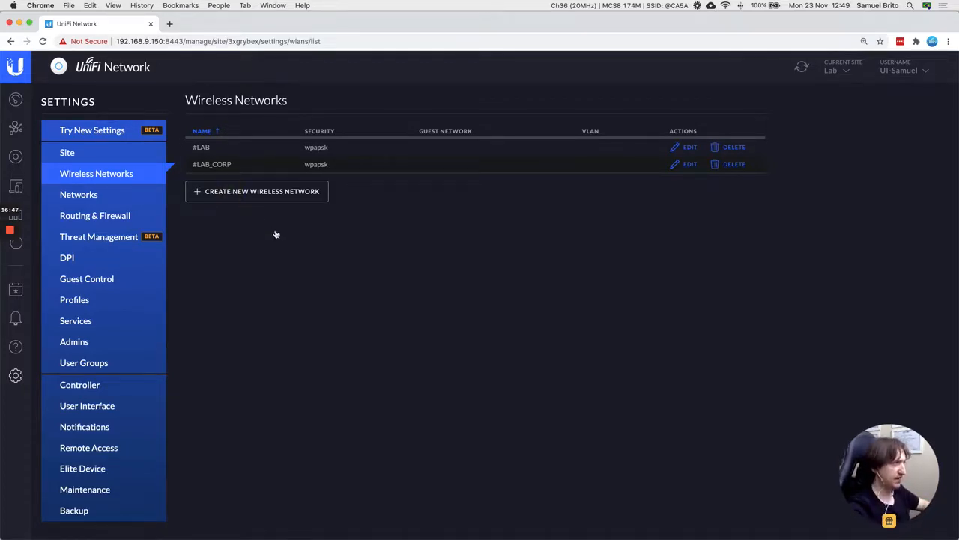
# Step: Start another new wireless network and name its SSID #LAB_GUEST
pyautogui.click(313, 187)
pyautogui.click(368, 154)
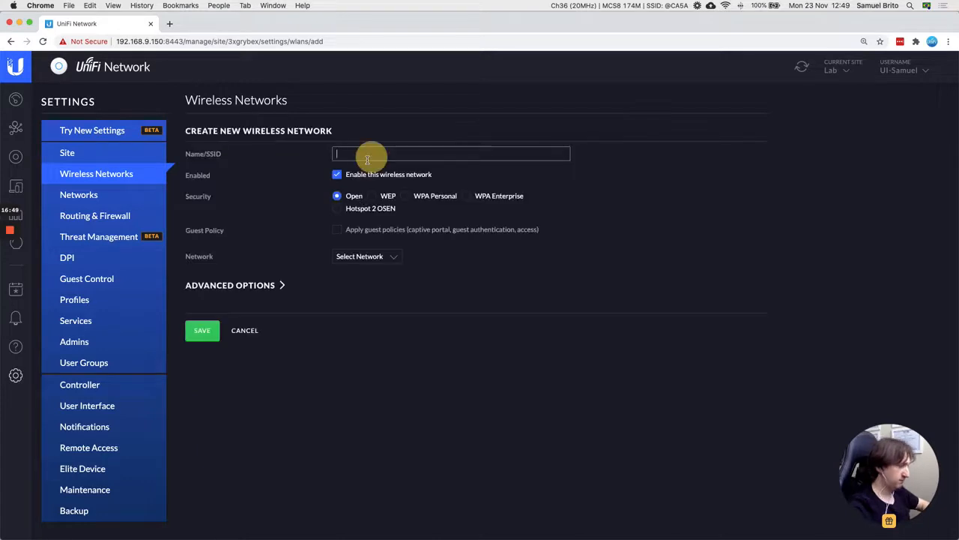
pyautogui.write('#LAB_')
pyautogui.write('GUEST')
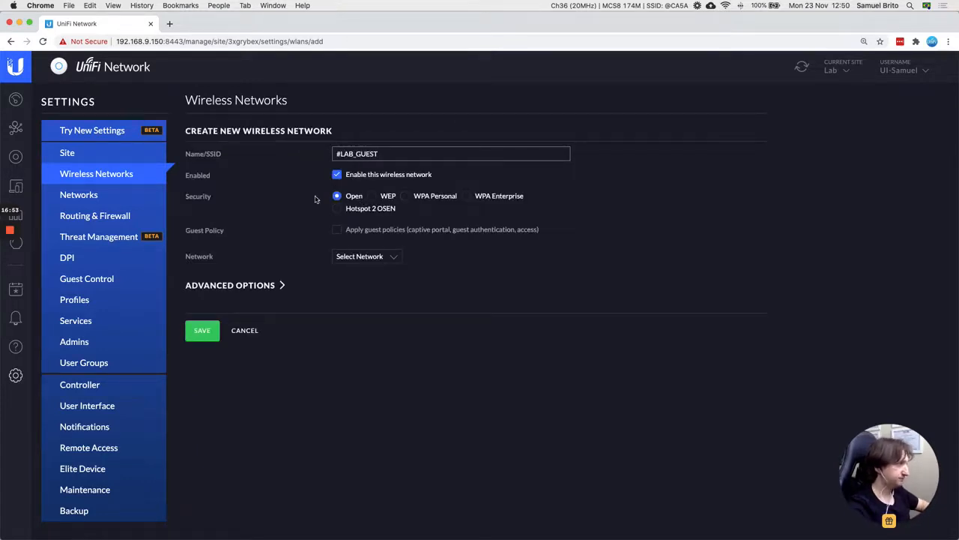
# Step: Apply guest policies to the open #LAB_GUEST network and assign it to the VLAN-20 network
pyautogui.click(336, 229)
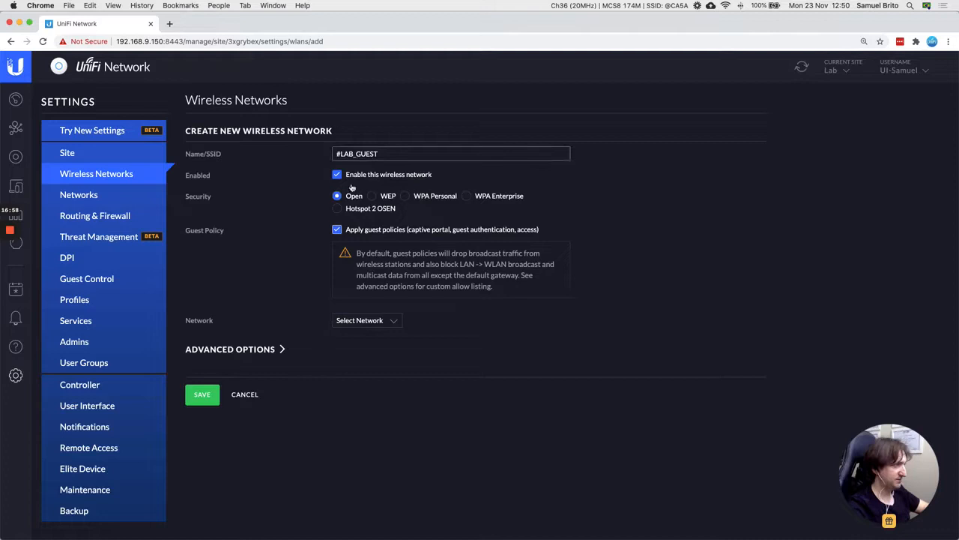
pyautogui.click(346, 321)
pyautogui.click(361, 338)
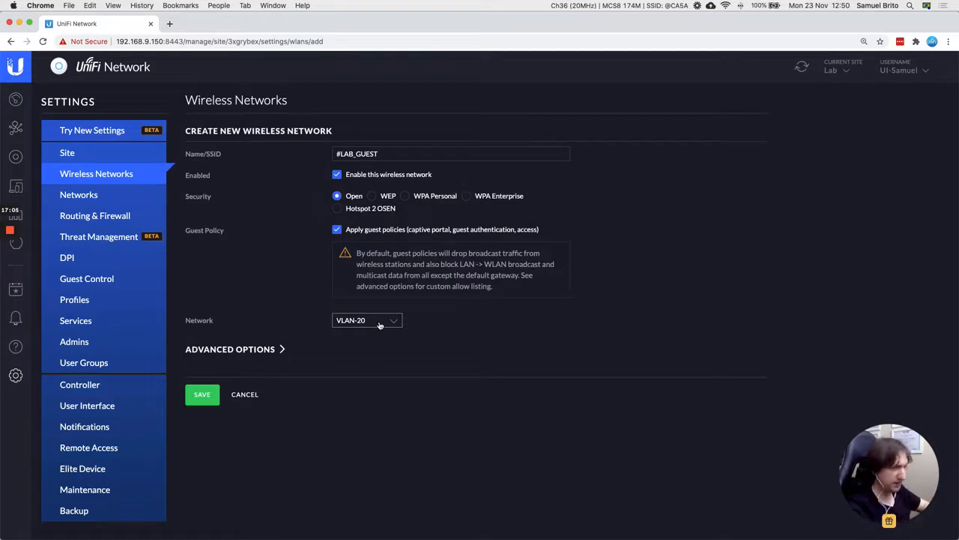
pyautogui.click(380, 326)
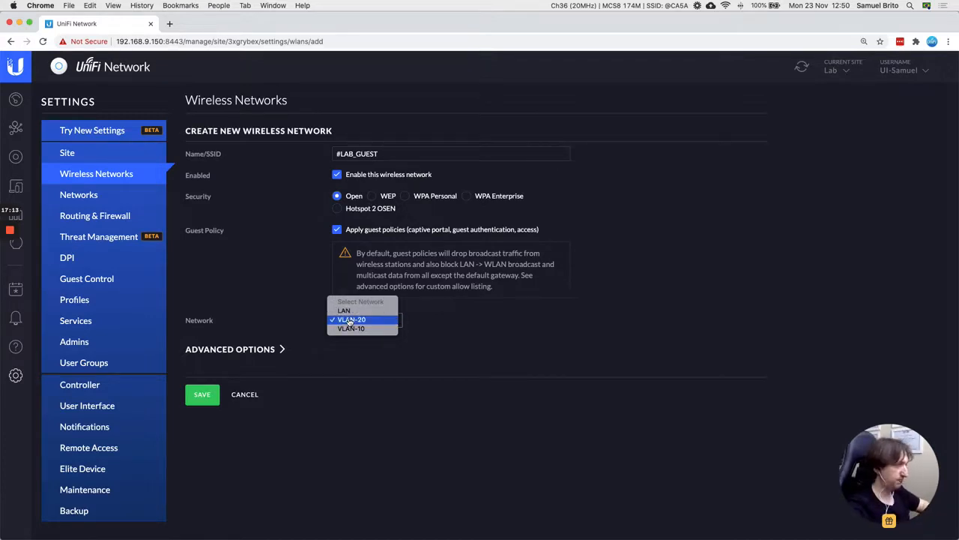
pyautogui.click(349, 320)
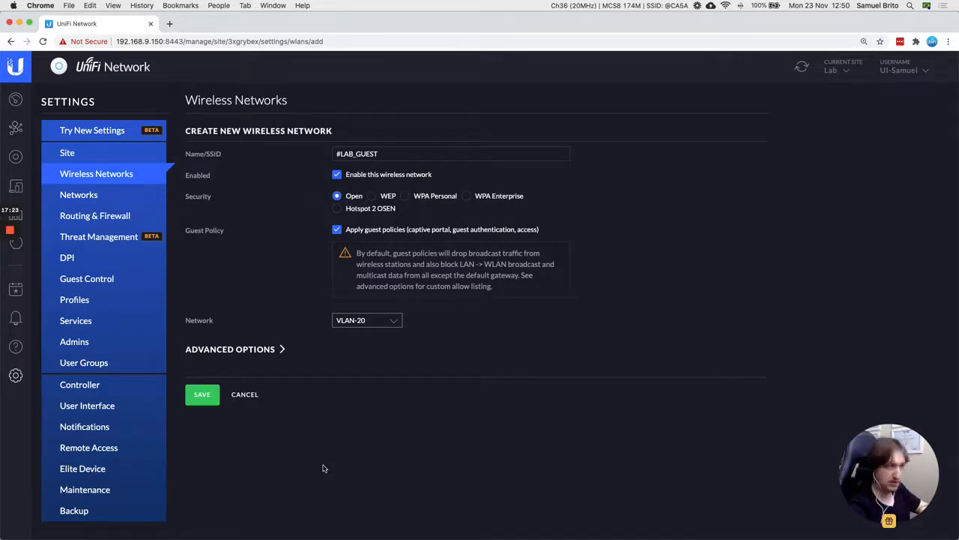
# Step: Expand the advanced options of #LAB_GUEST and deselect the All APs group from its broadcasting APs
pyautogui.click(238, 350)
pyautogui.scroll(-3, 293, 388)
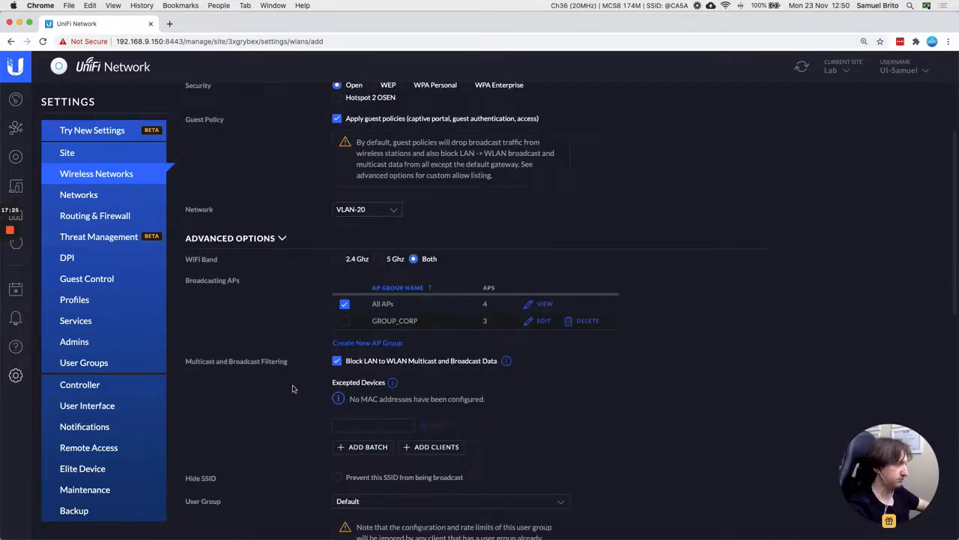
pyautogui.click(344, 304)
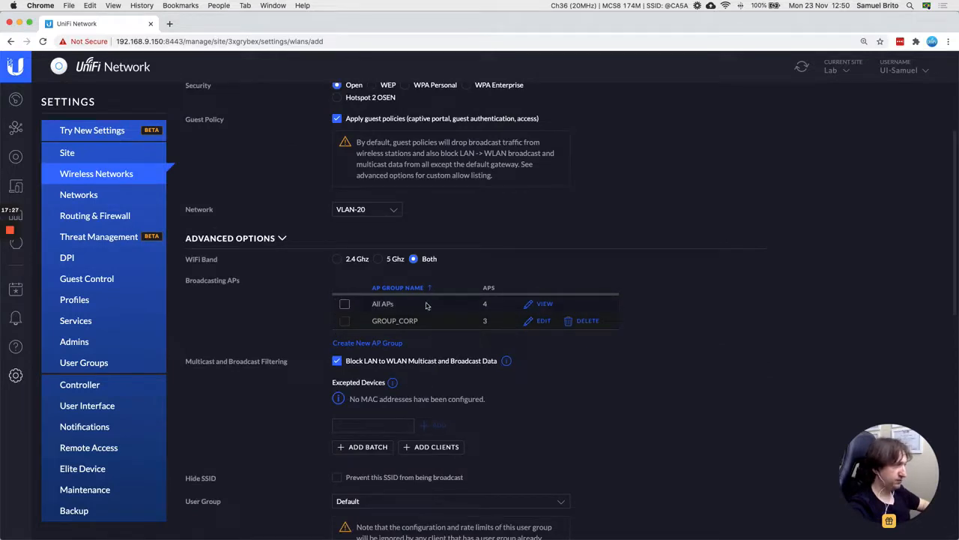
# Step: Create an AP group named GROUP_GUEST for #LAB_GUEST containing only the UAP-AC-M access point
pyautogui.click(367, 343)
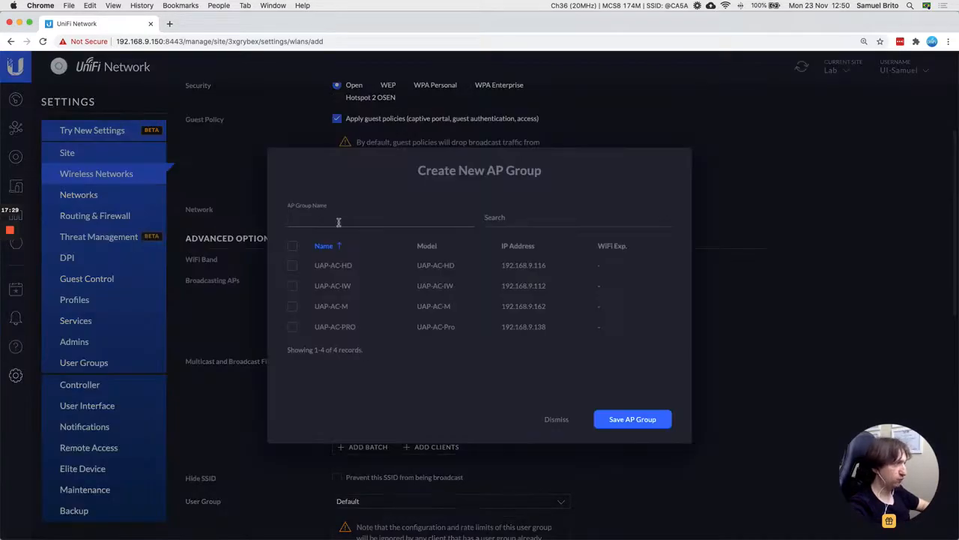
pyautogui.write('GROUP_')
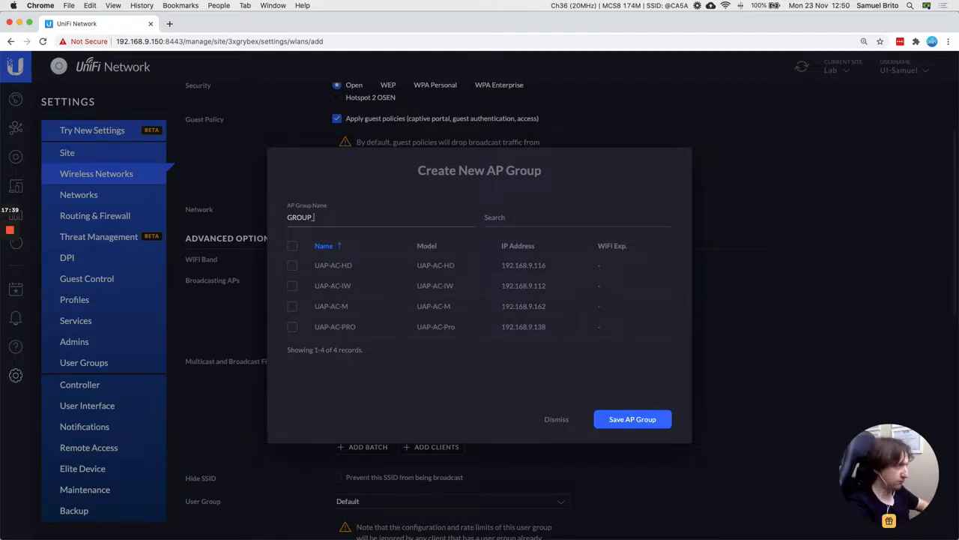
pyautogui.write('GUEST')
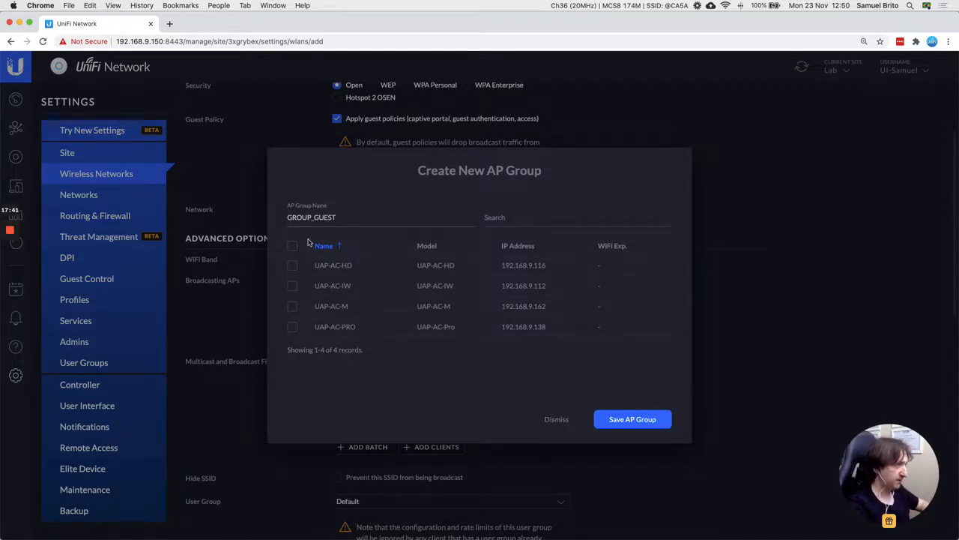
pyautogui.click(292, 306)
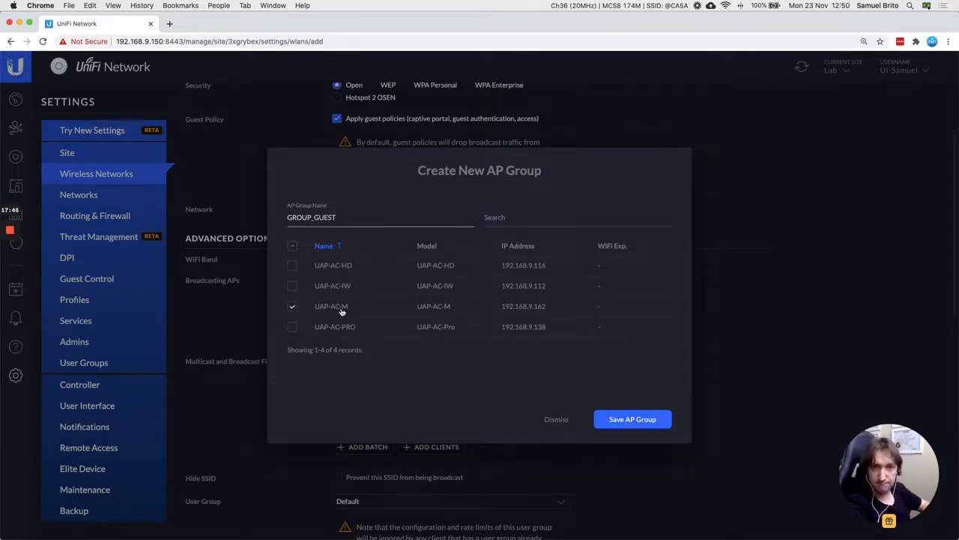
pyautogui.click(629, 419)
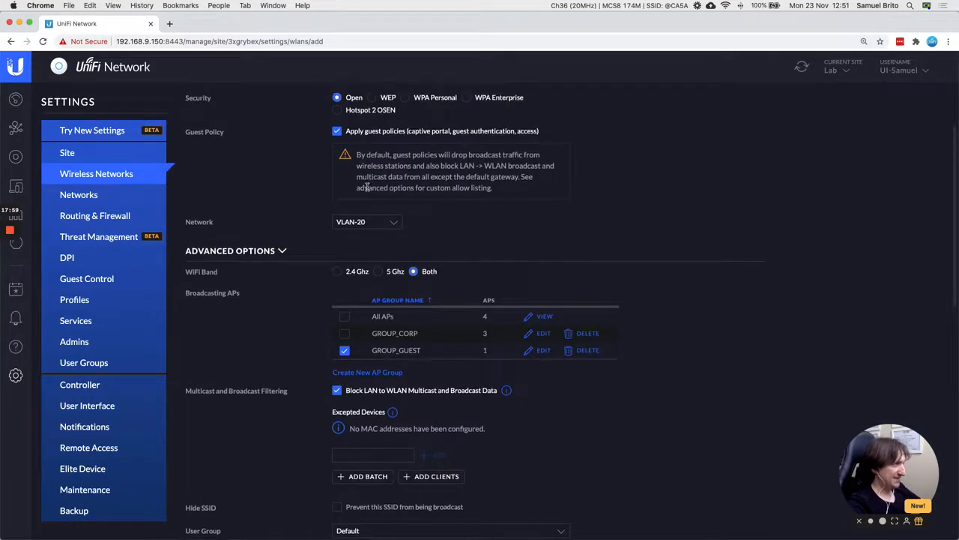
# Step: Look over the remaining advanced options of #LAB_GUEST and save the wireless network
pyautogui.scroll(2, 367, 187)
pyautogui.scroll(-5, 293, 260)
pyautogui.scroll(2, 293, 260)
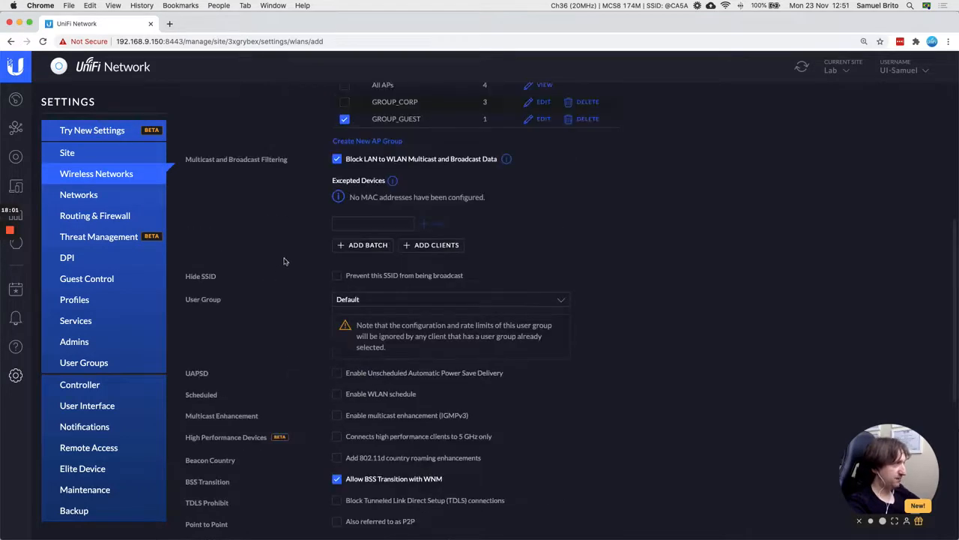
pyautogui.scroll(-5, 268, 286)
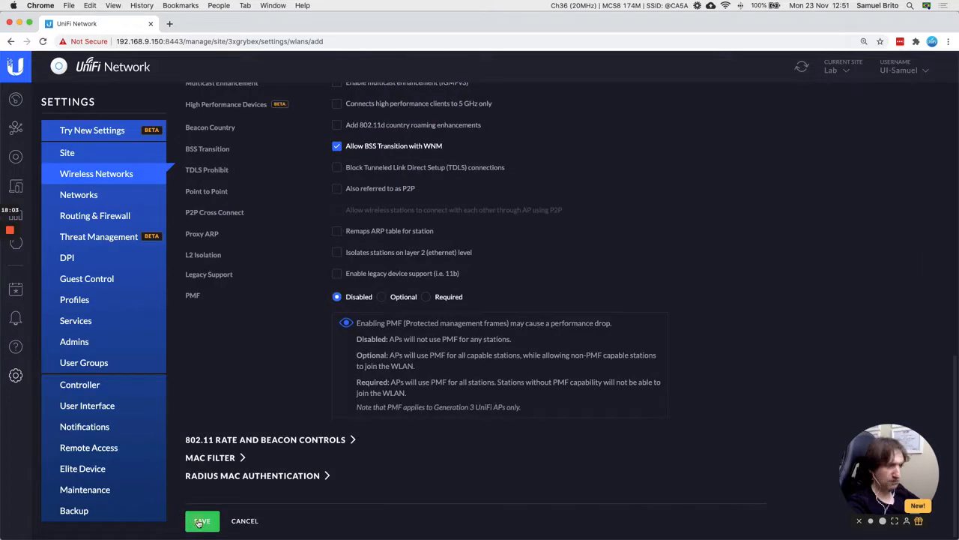
pyautogui.click(195, 523)
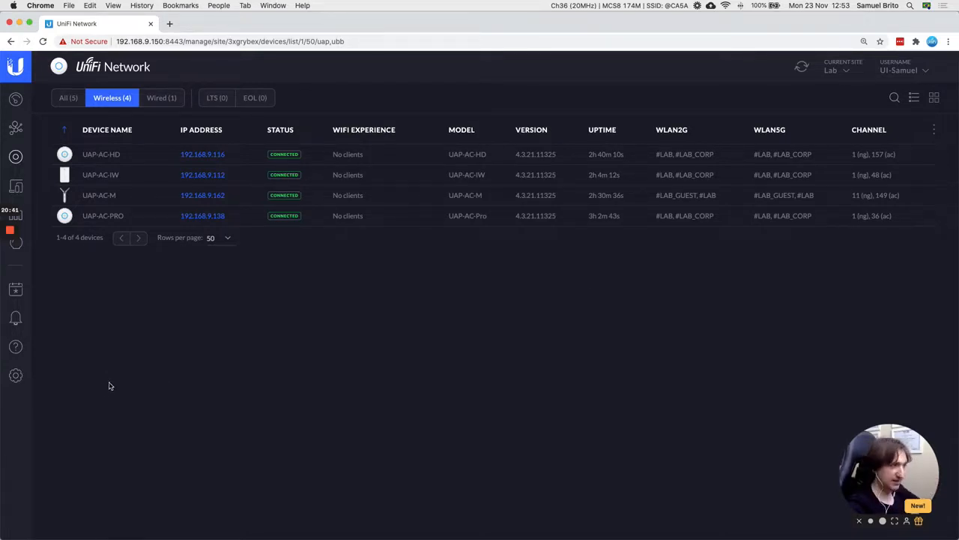
# Step: Reopen #LAB_CORP from the site's wireless network settings and examine its broadcasting AP groups
pyautogui.click(15, 376)
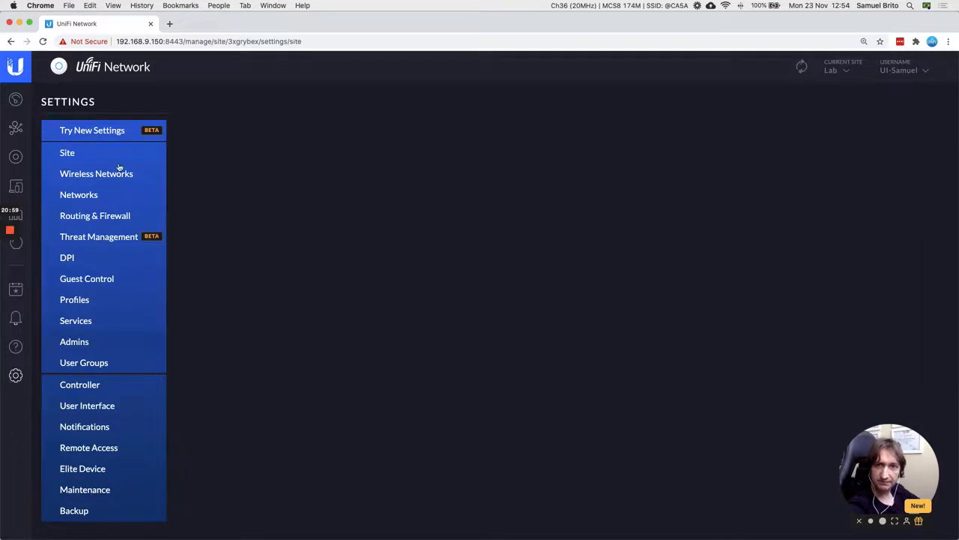
pyautogui.click(106, 177)
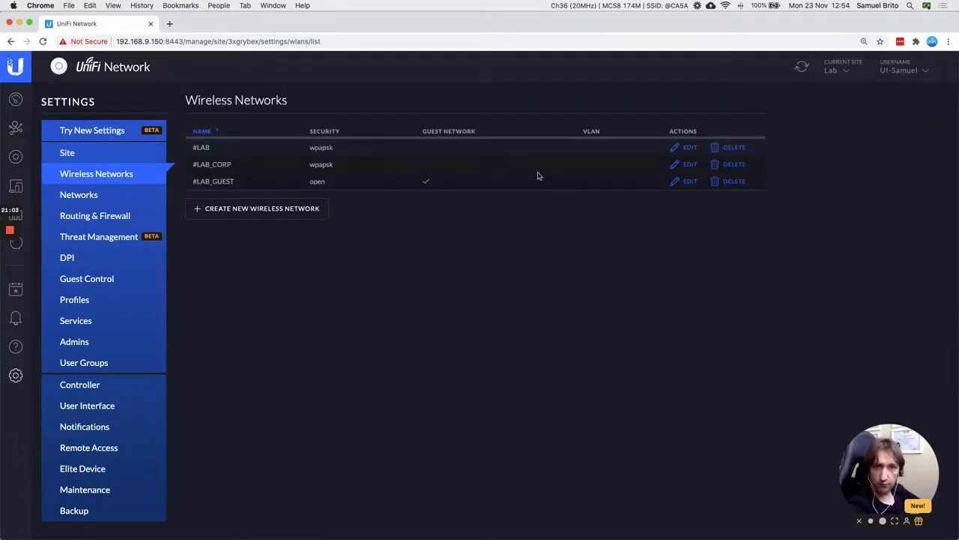
pyautogui.click(688, 171)
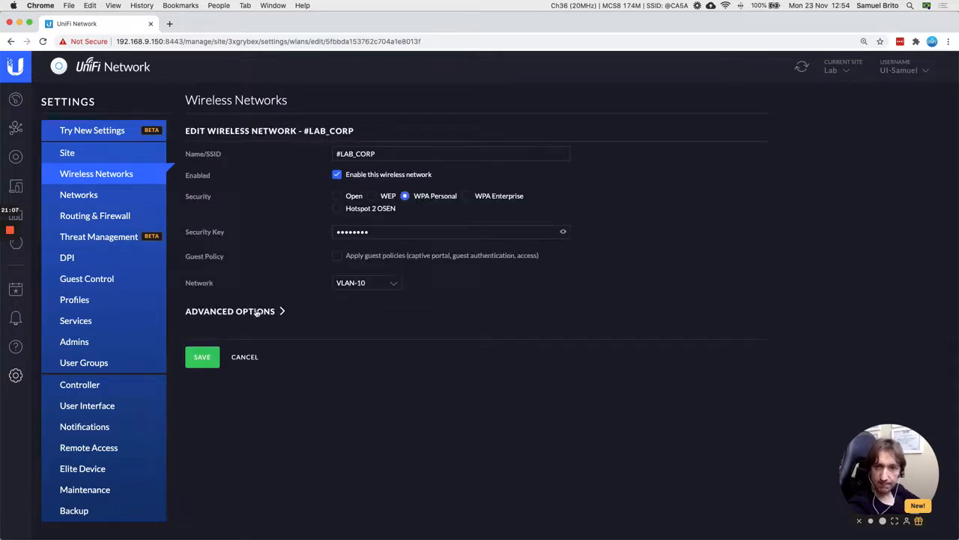
pyautogui.click(250, 315)
pyautogui.scroll(-3, 367, 389)
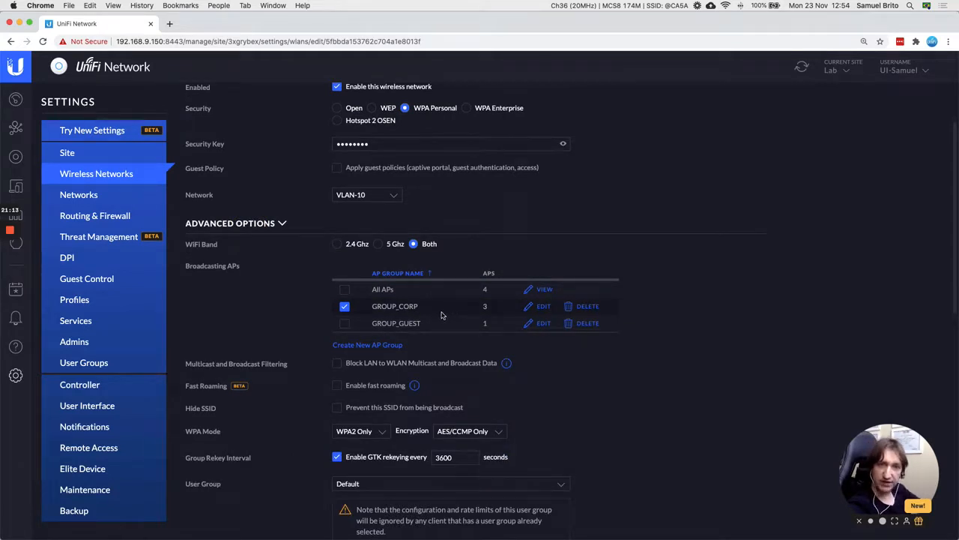
# Step: Restrict the WiFi band of #LAB_CORP to 5 GHz and save the wireless network
pyautogui.scroll(1, 442, 315)
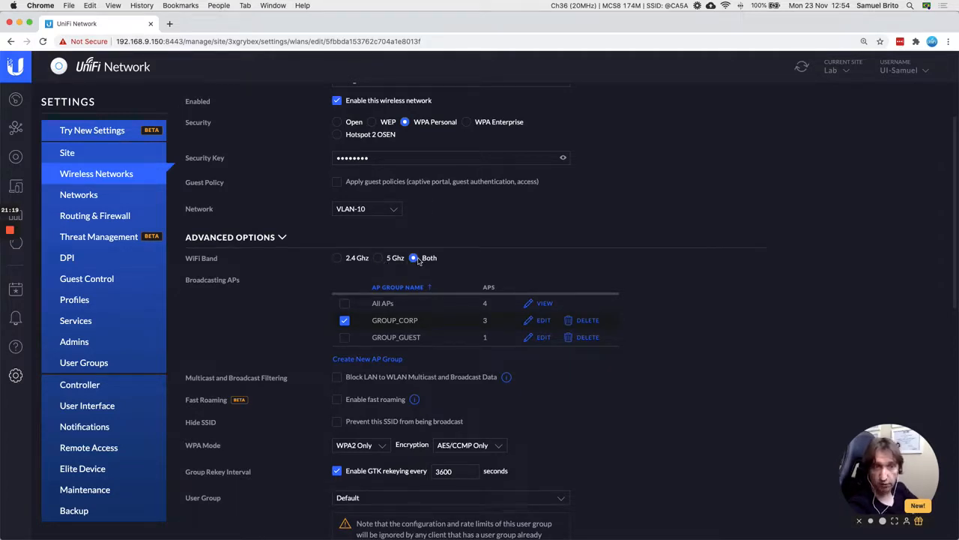
pyautogui.click(377, 258)
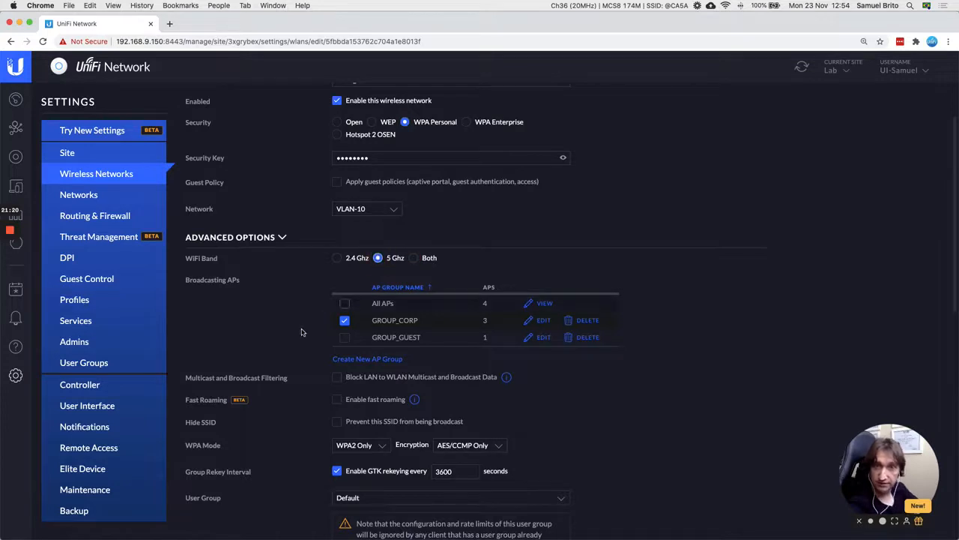
pyautogui.scroll(-10, 276, 344)
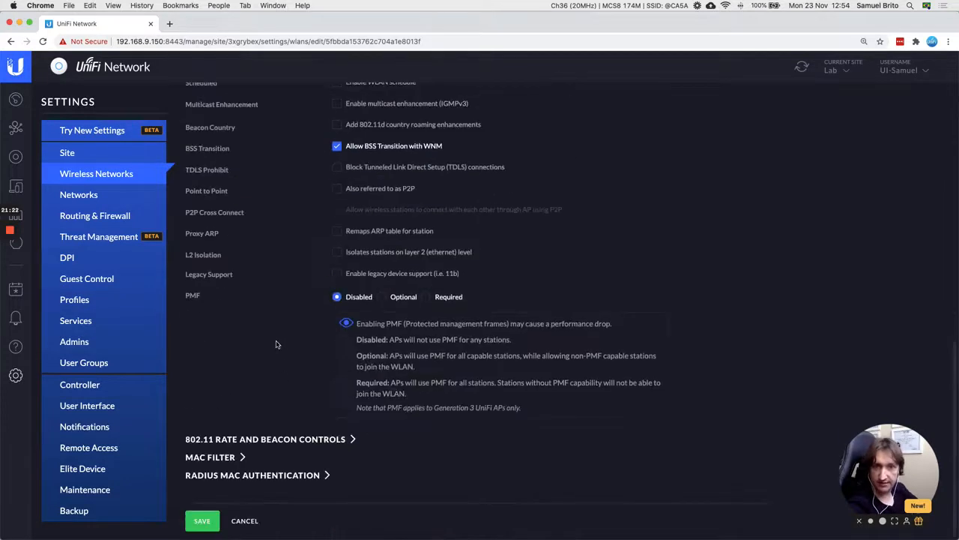
pyautogui.click(210, 520)
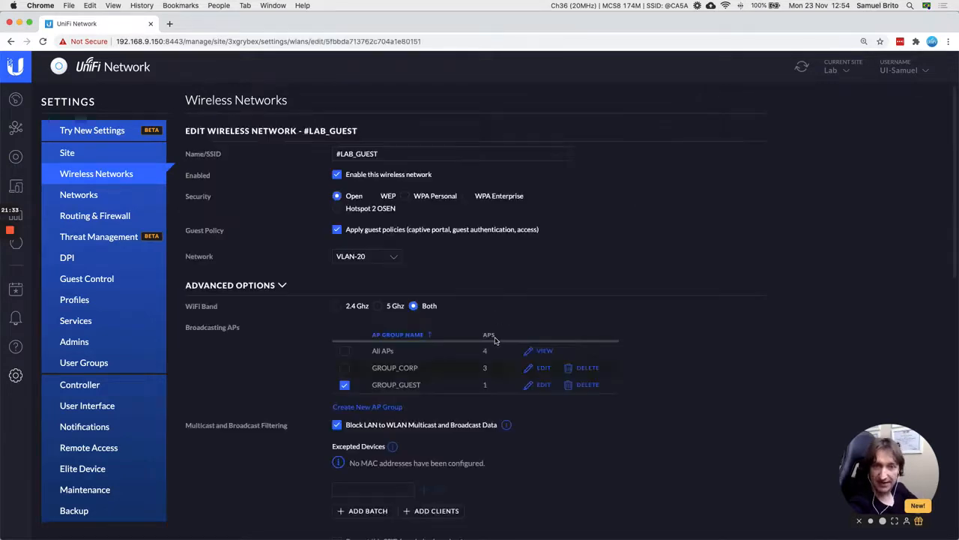
# Step: Limit the WiFi band of the guest network #LAB_GUEST to 2.4 GHz and save the wireless network
pyautogui.scroll(-1, 370, 354)
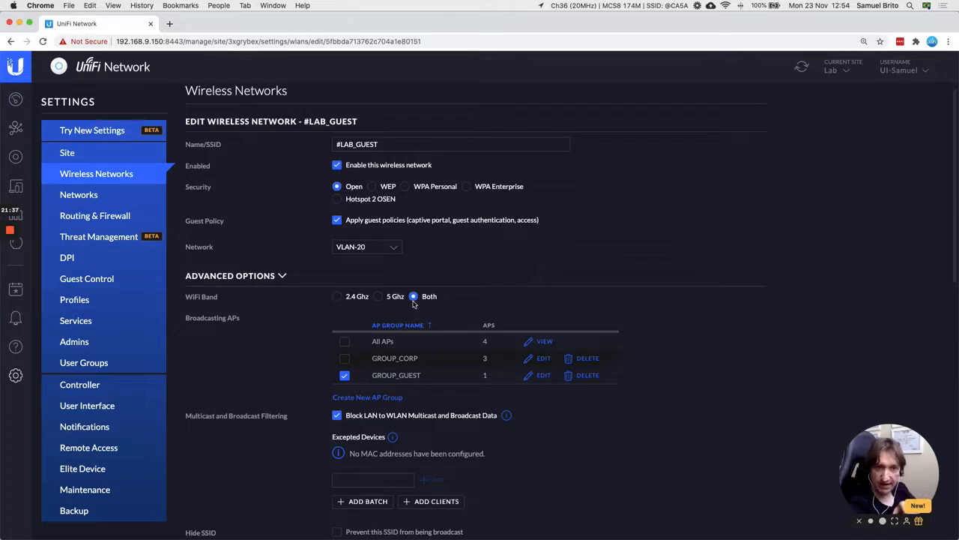
pyautogui.click(337, 297)
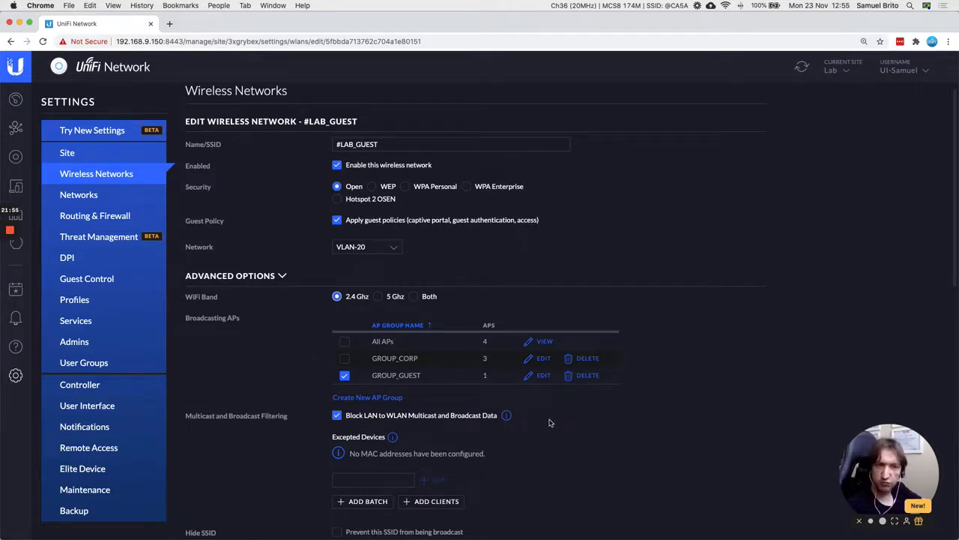
pyautogui.scroll(-10, 548, 421)
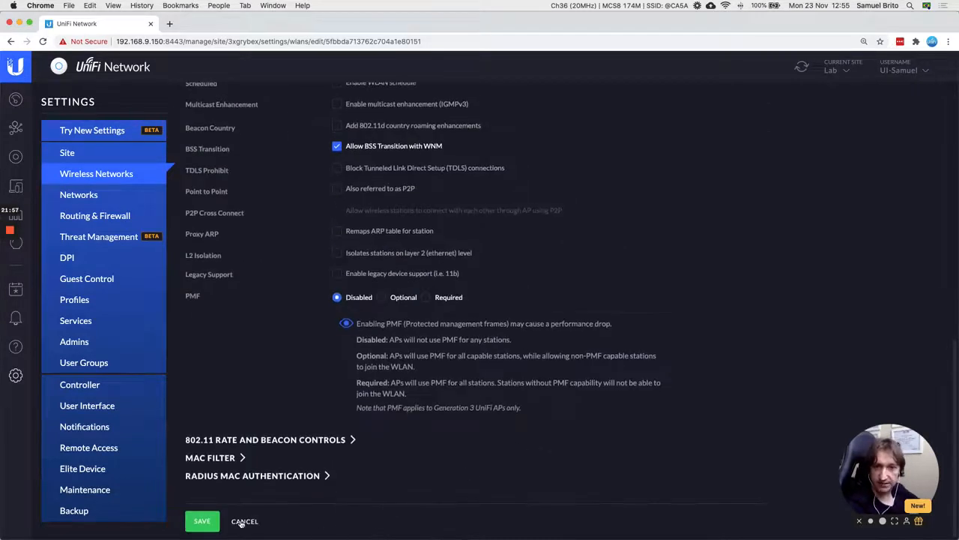
pyautogui.click(203, 521)
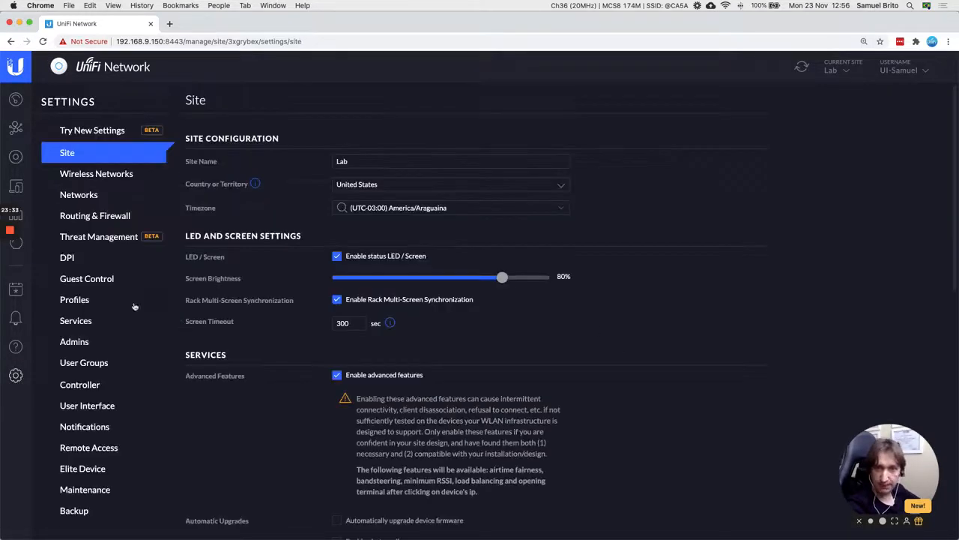
# Step: Reopen #LAB_CORP from the site's wireless network settings, set its WiFi band back to Both and save it
pyautogui.click(96, 174)
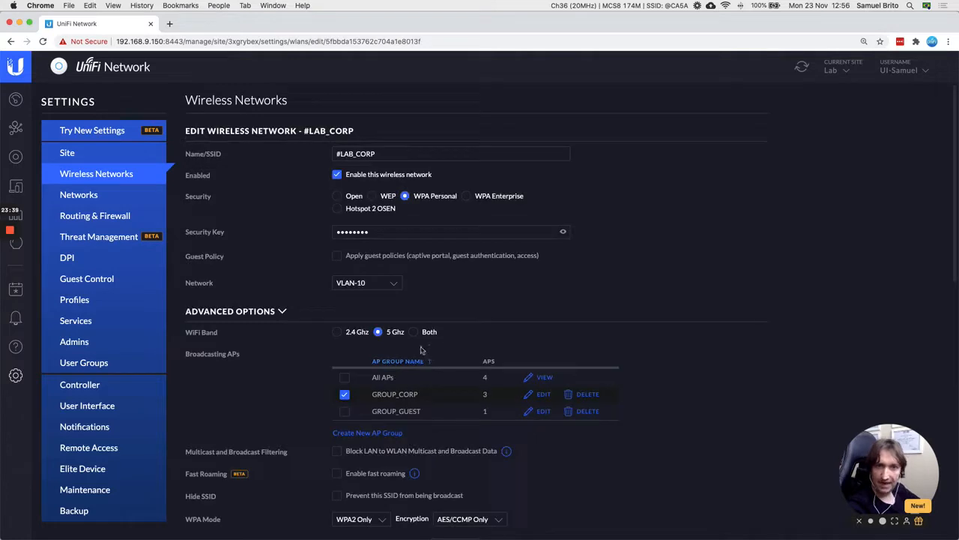
pyautogui.scroll(-1, 423, 350)
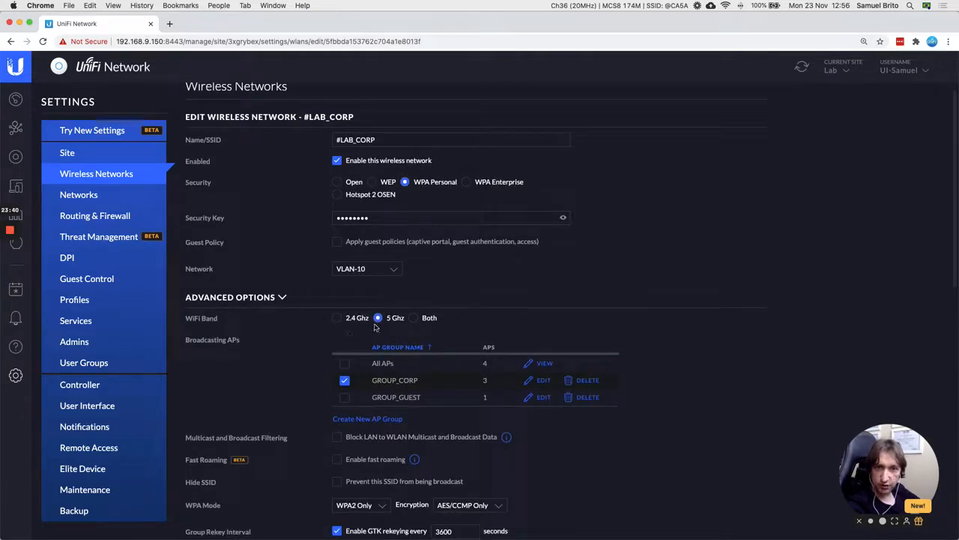
pyautogui.click(413, 318)
pyautogui.scroll(-15, 292, 422)
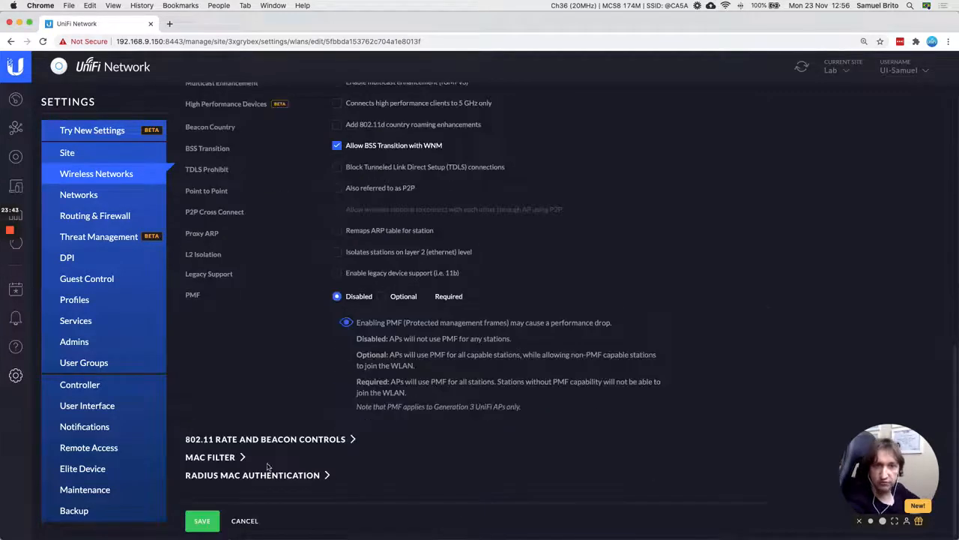
pyautogui.click(202, 521)
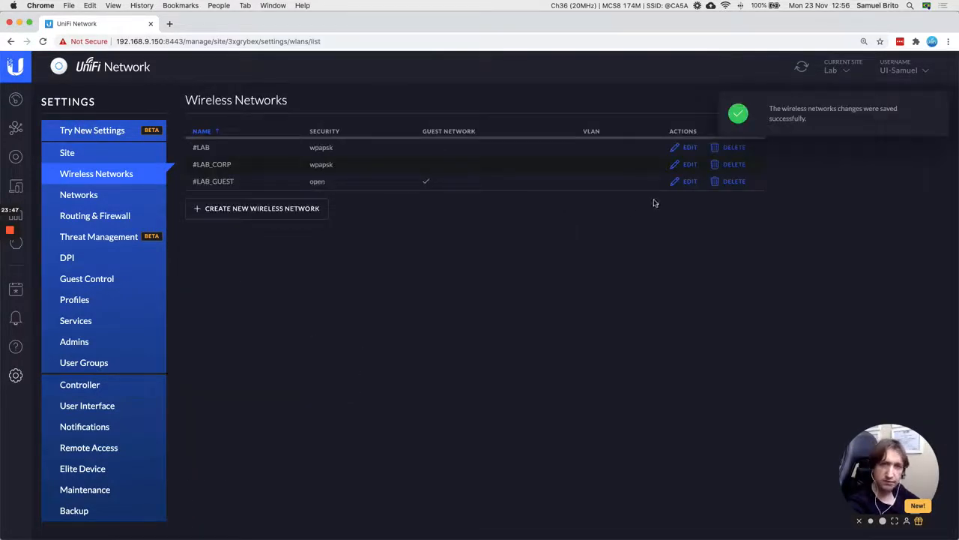
# Step: Reopen #LAB_GUEST for editing, set its WiFi band back to Both and save the wireless network
pyautogui.click(689, 181)
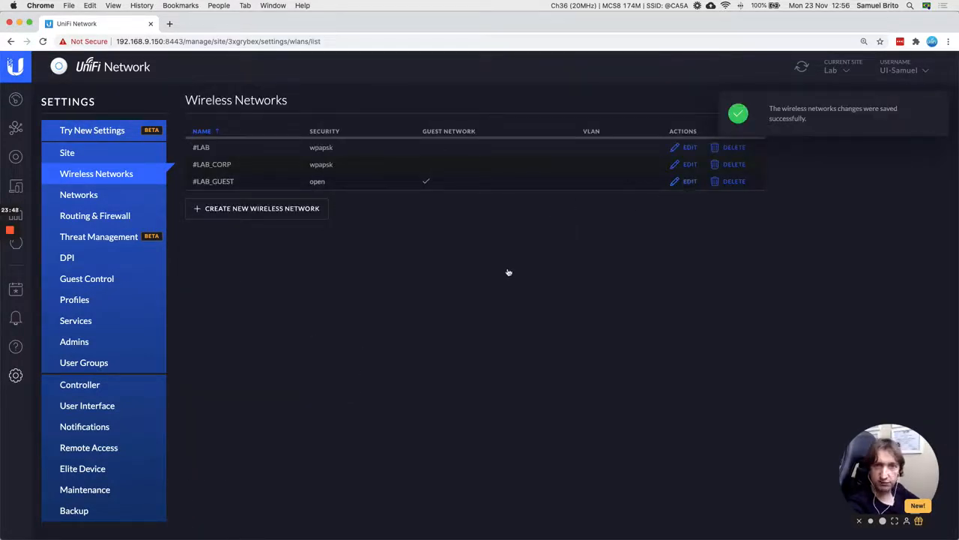
pyautogui.scroll(-3, 368, 314)
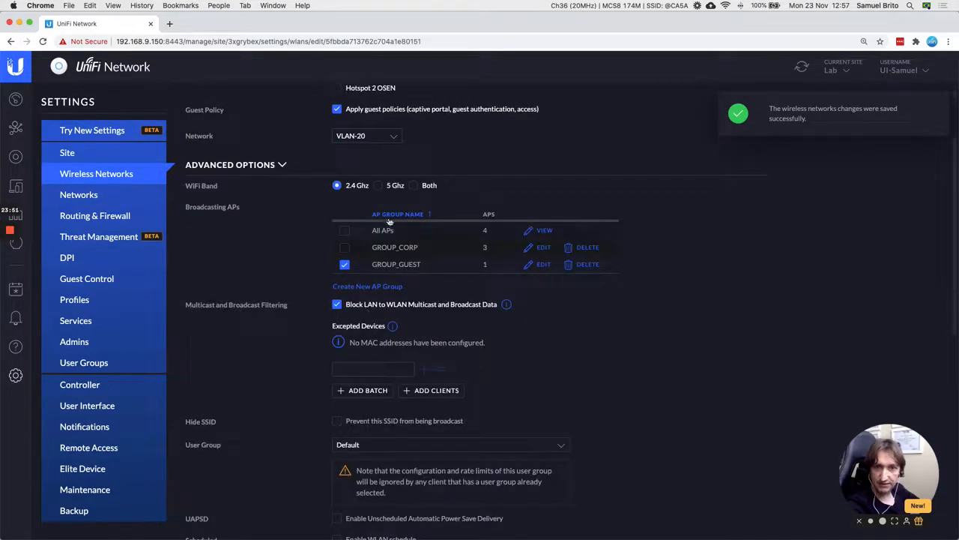
pyautogui.click(413, 185)
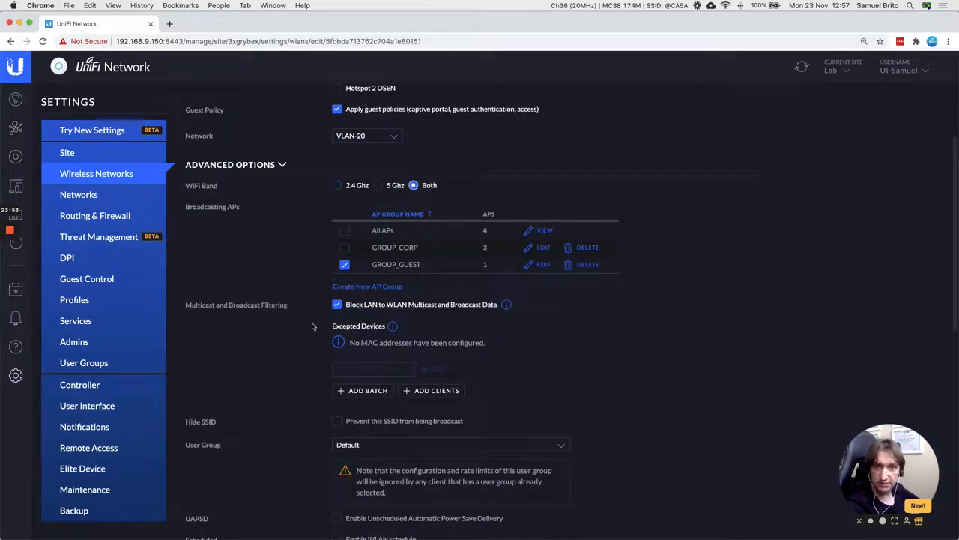
pyautogui.scroll(-10, 313, 326)
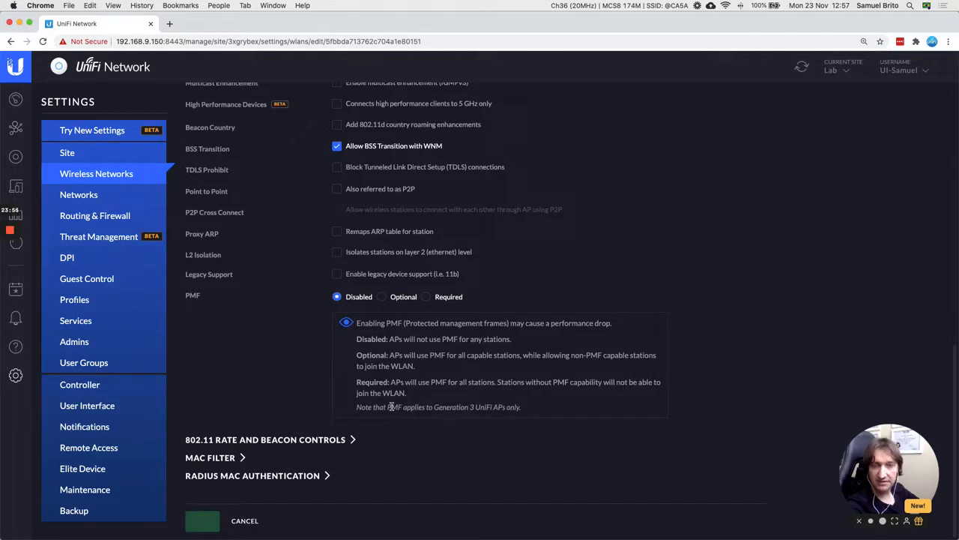